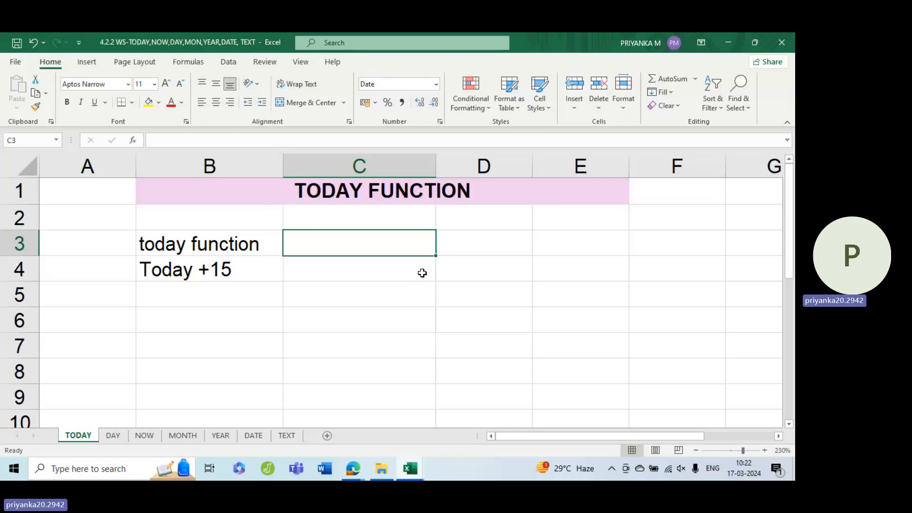
- Enter the formula =today() in cell C3 to return the current date
text(=)
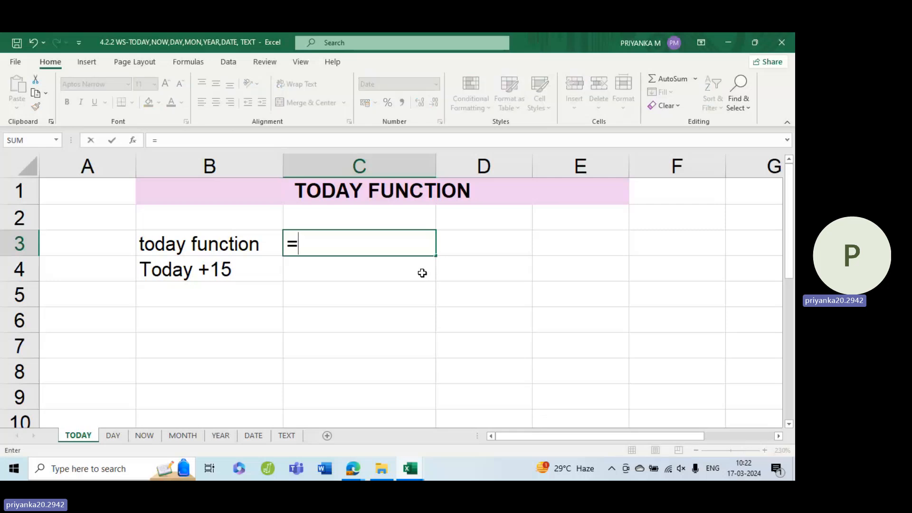
text(tod)
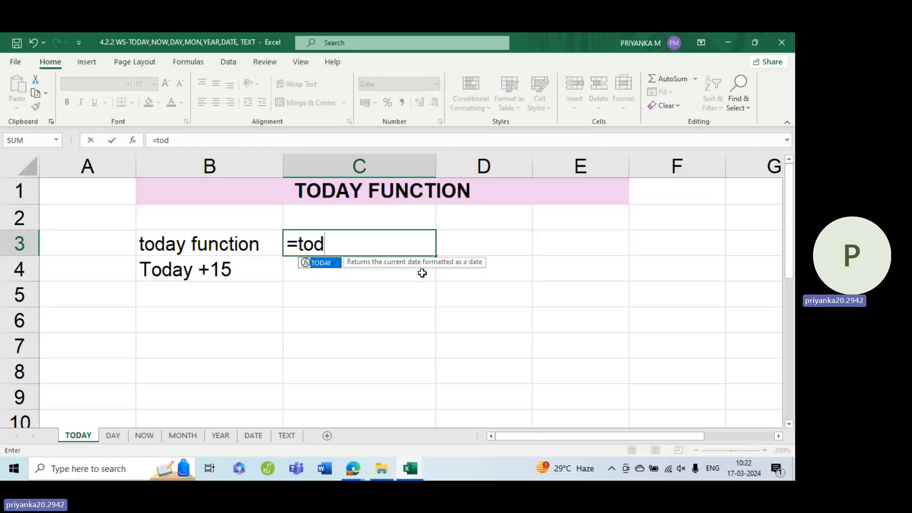
text(ay())
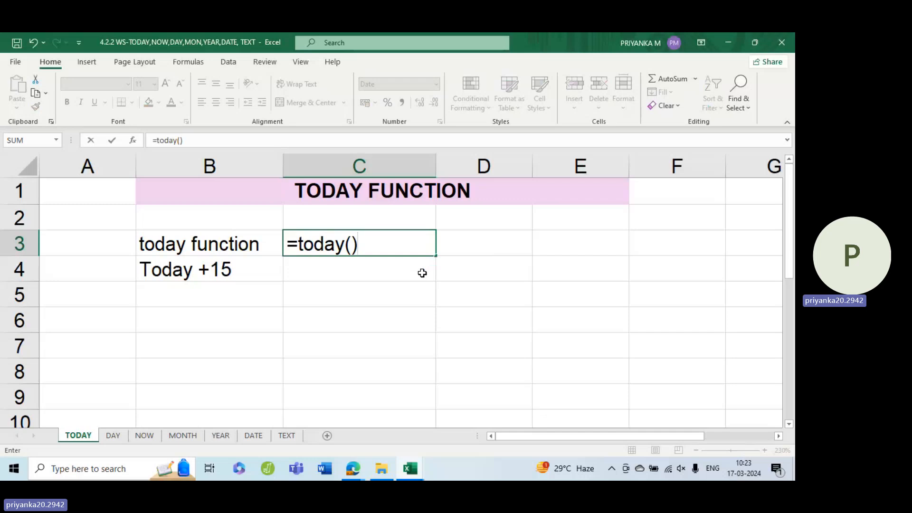
key(Return)
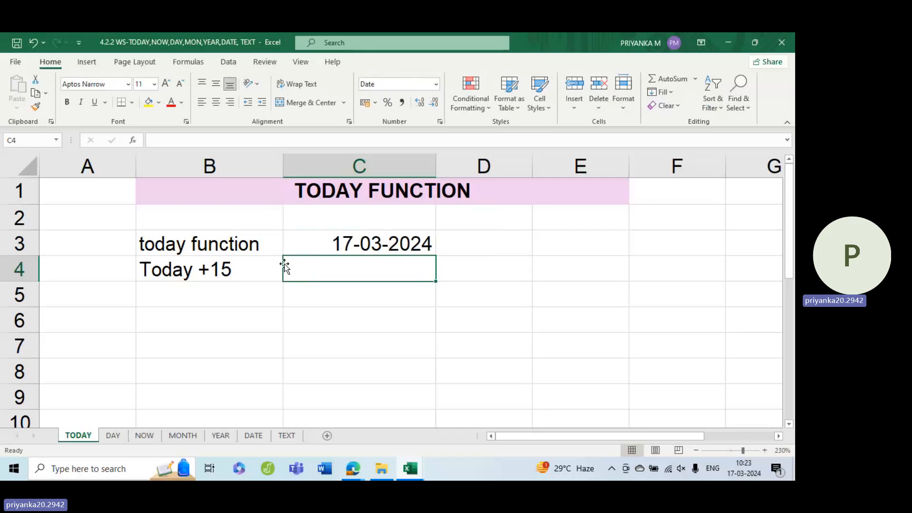
- Enter the formula =TODAY()+15 in cell C4, beside the Today +15 label
double_click(424, 268)
text(=today)
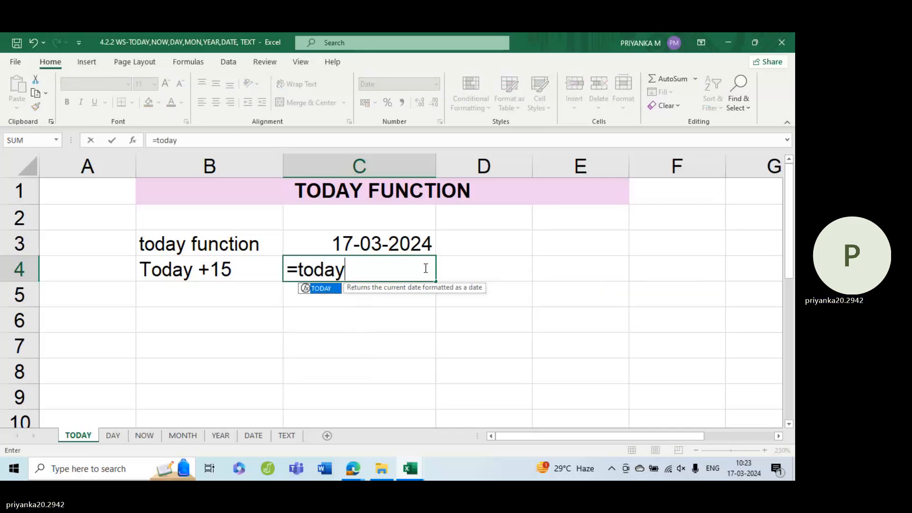
key(Tab)
text())
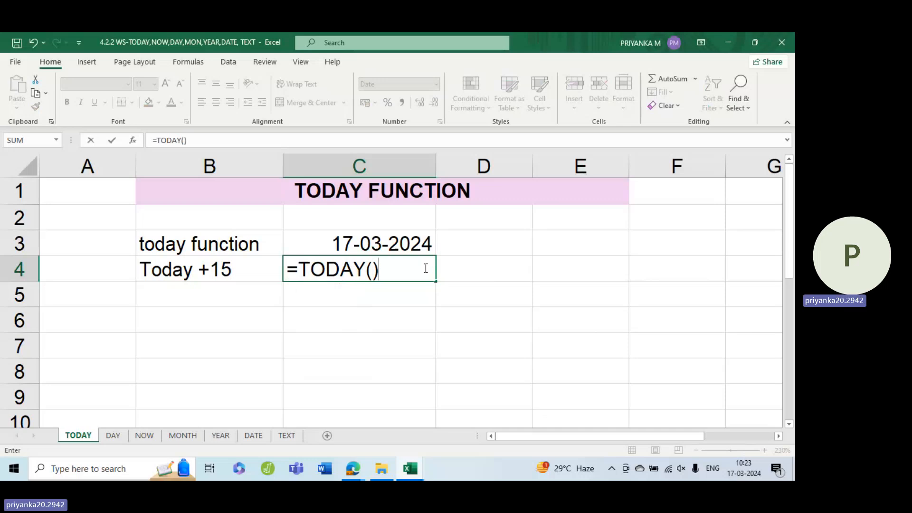
text(+15)
key(Return)
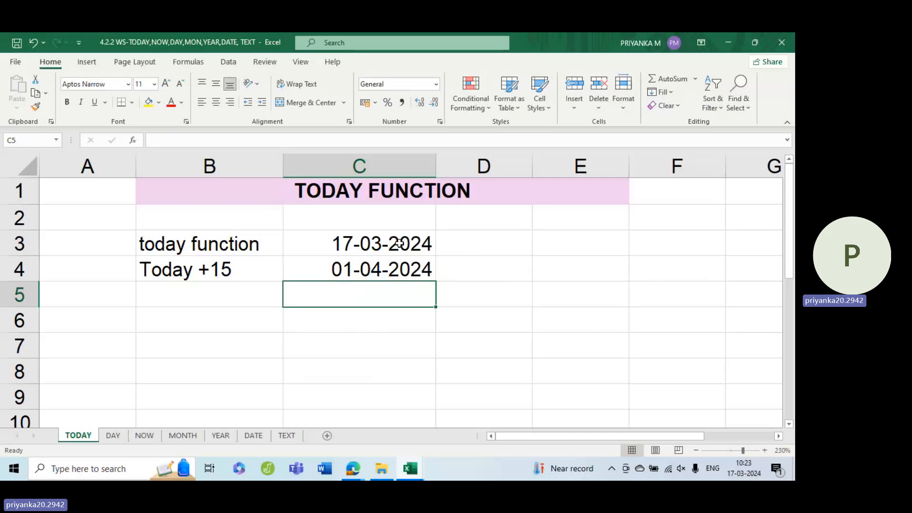
click(384, 275)
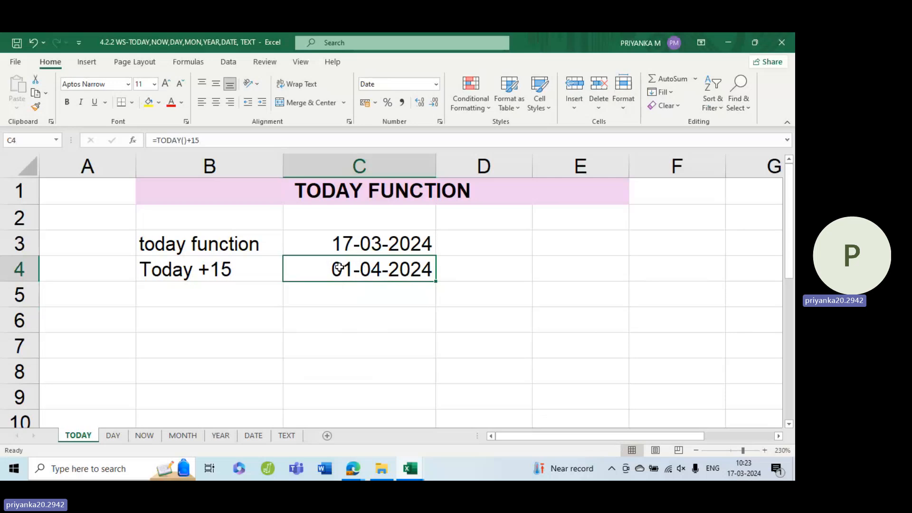
click(265, 319)
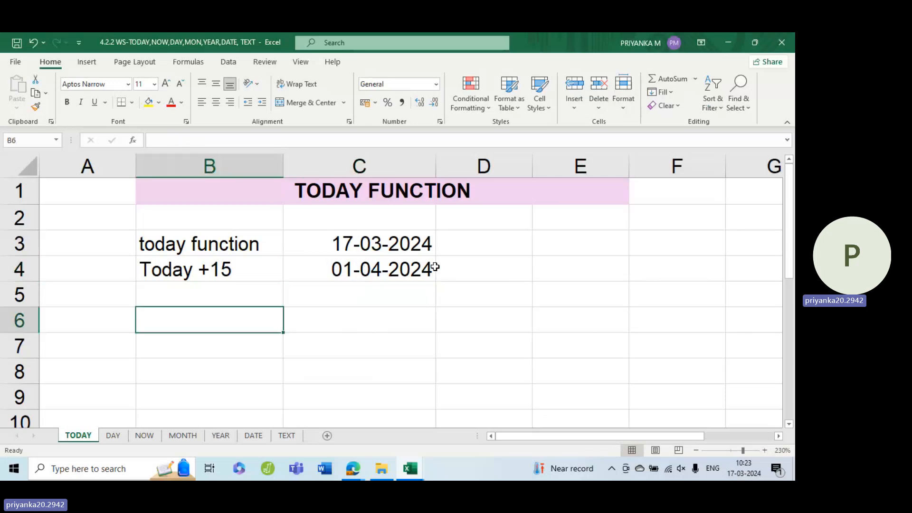
click(372, 314)
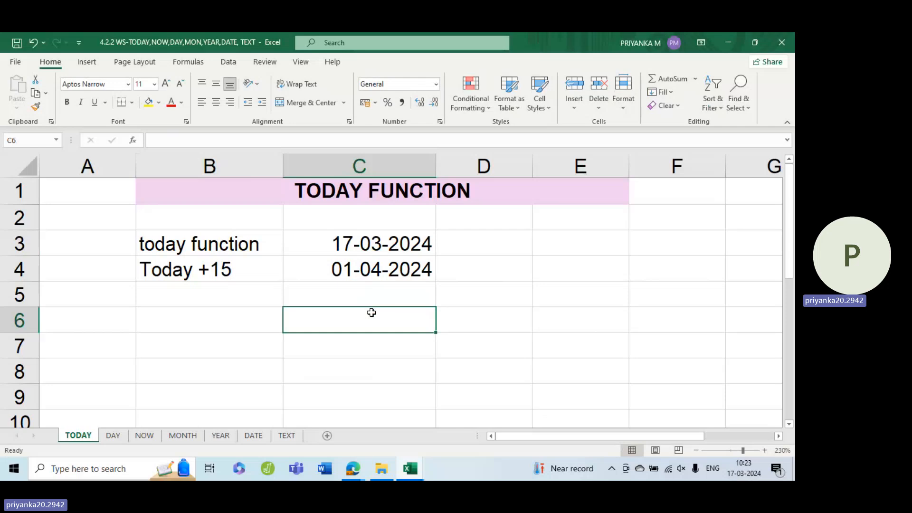
text(=)
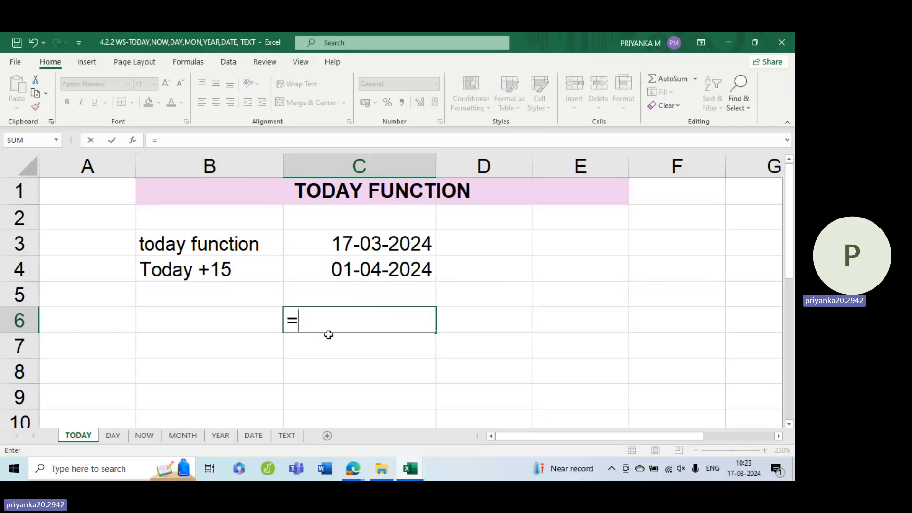
key(BackSpace)
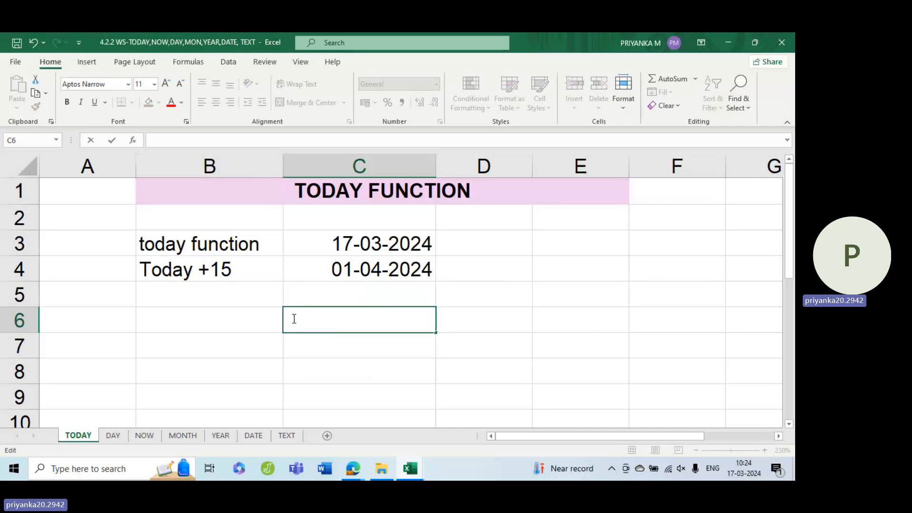
- Add the label Today-5 in cell B6, below the existing labels
click(234, 316)
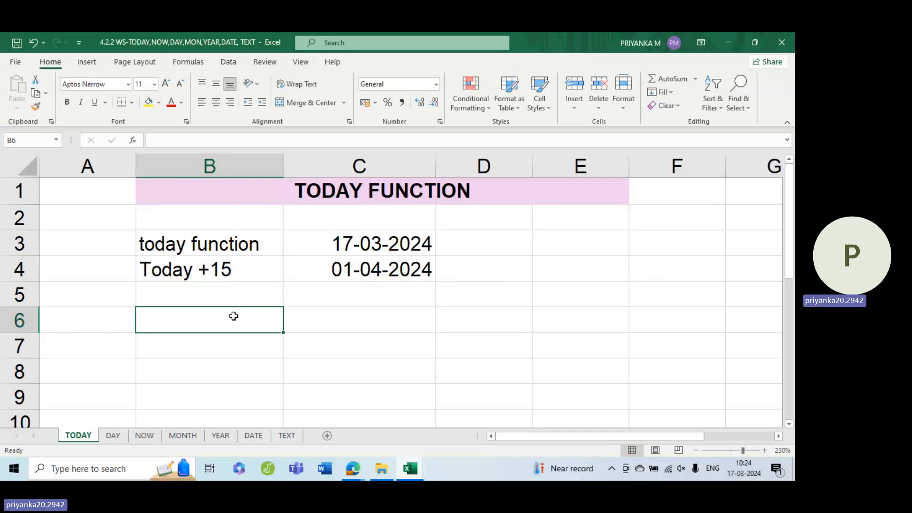
text(To)
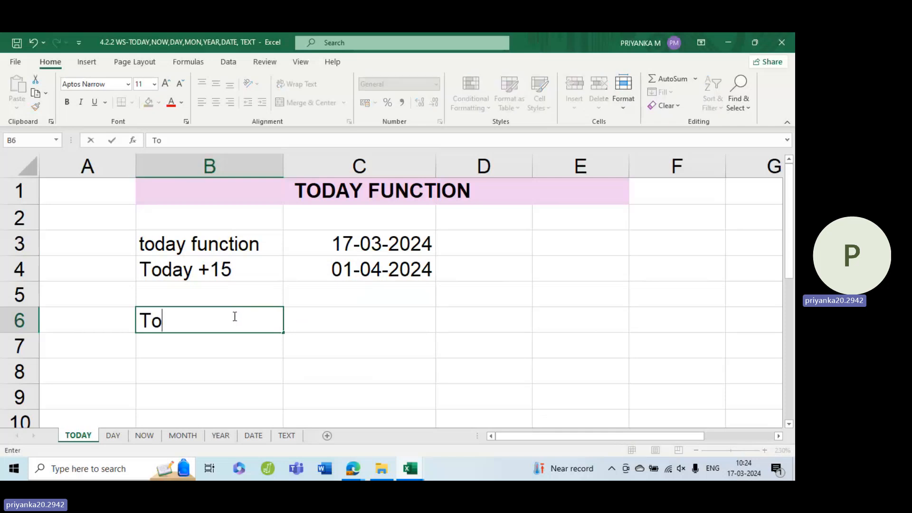
text(day-5)
- Enter the formula =TODAY()-5 in cell C6 to return the date five days ago
click(354, 328)
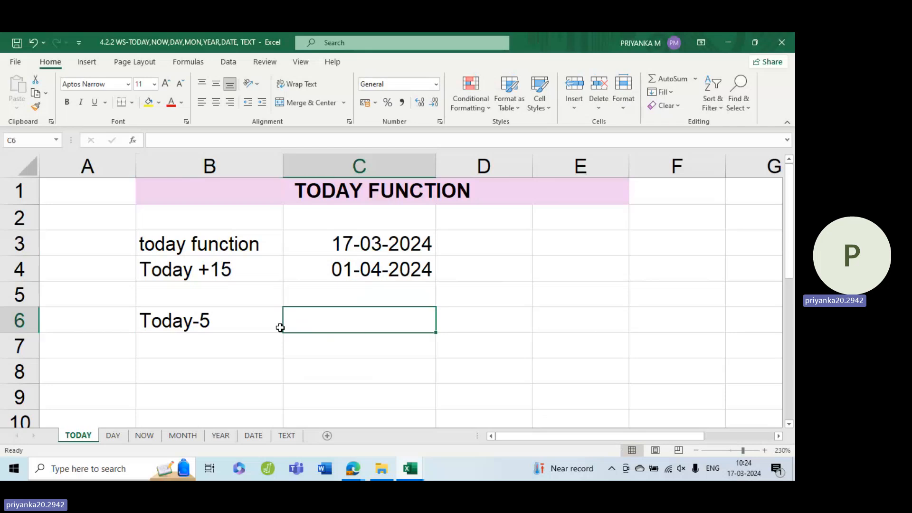
text(=)
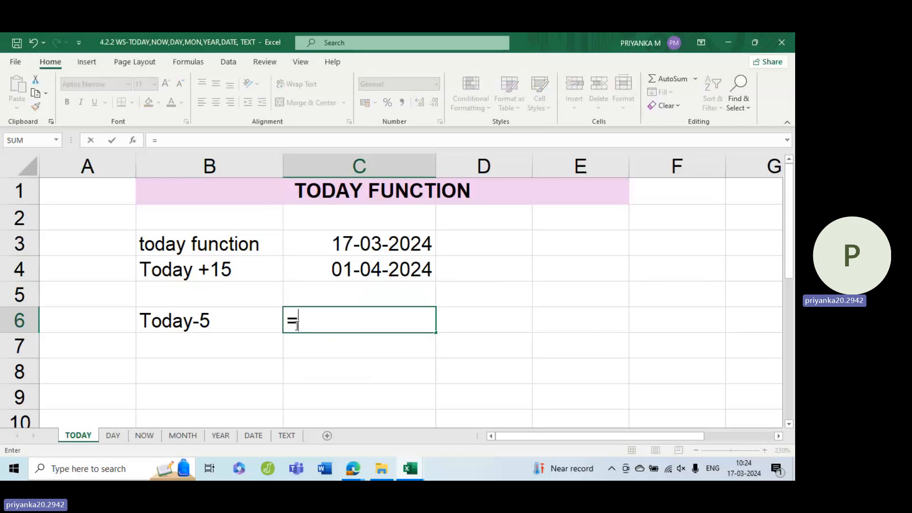
text(today)
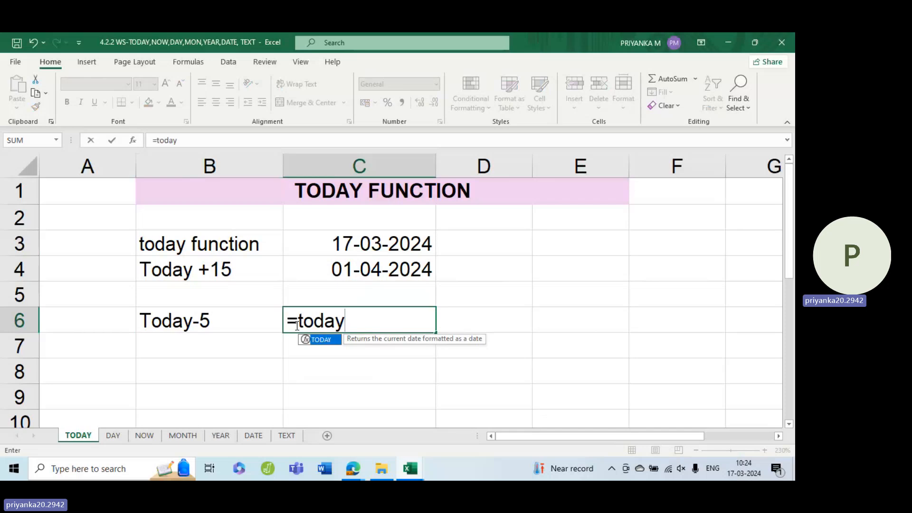
key(Tab)
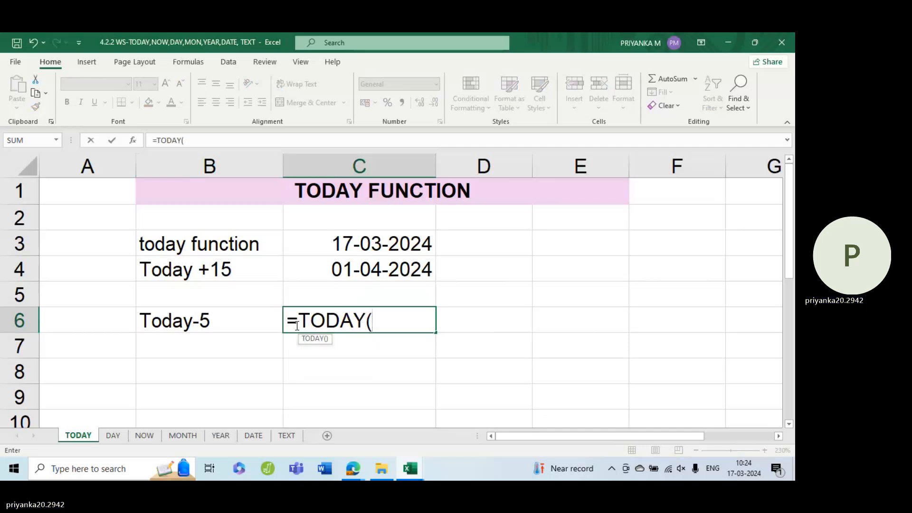
text())
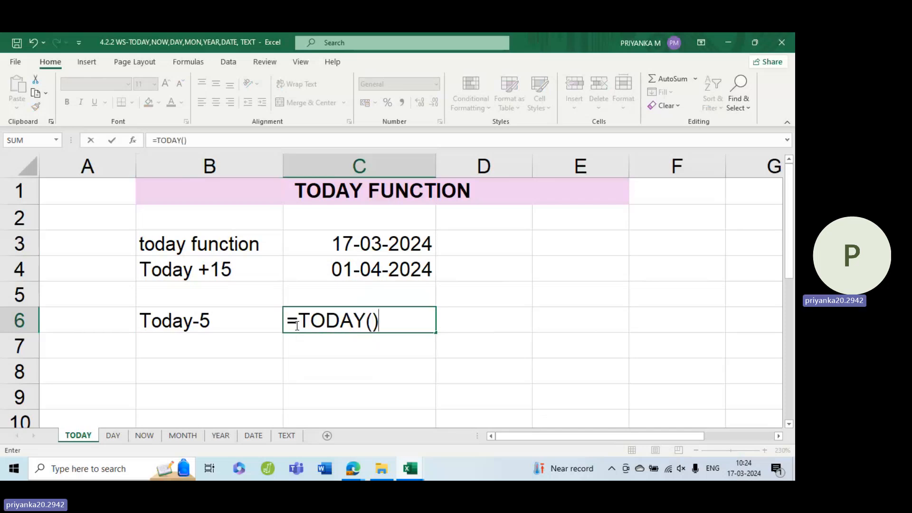
text(-5)
key(Return)
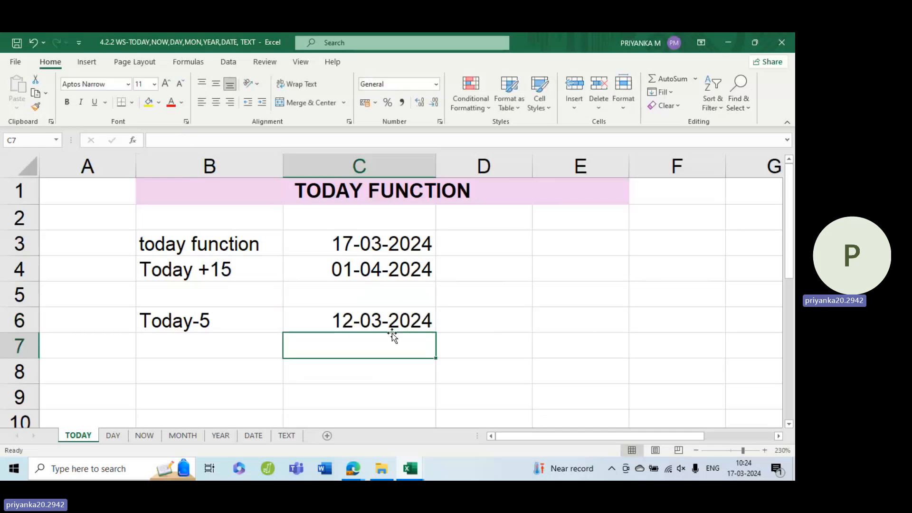
- Compare the TODAY formulas and their resulting dates in cells C3, C4 and C6
click(373, 312)
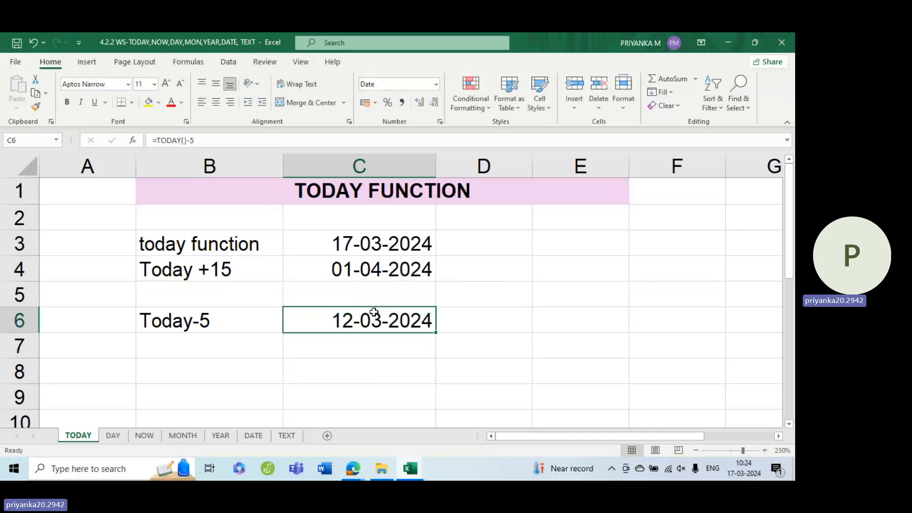
click(409, 243)
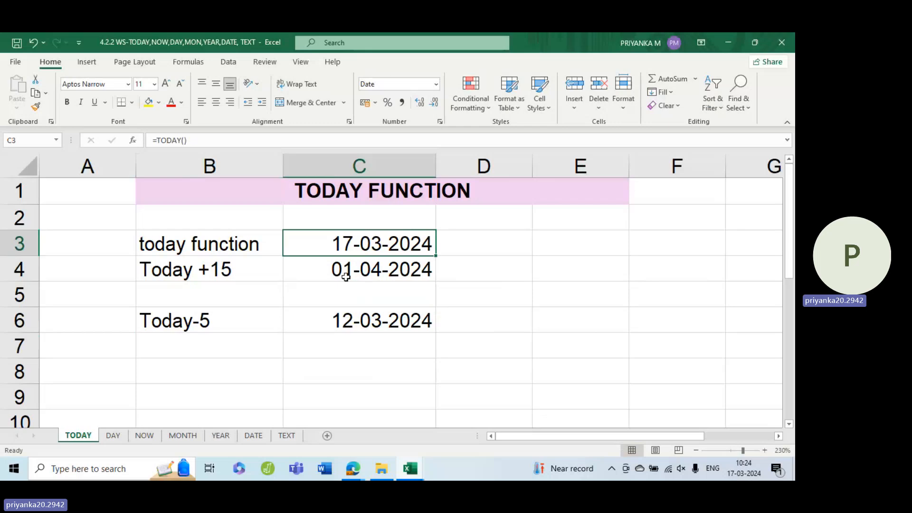
click(348, 287)
click(382, 269)
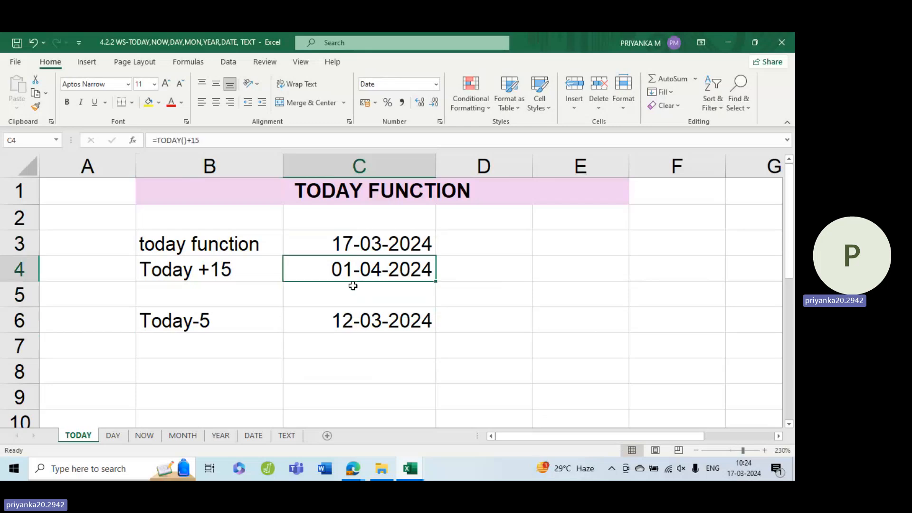
click(267, 319)
click(380, 316)
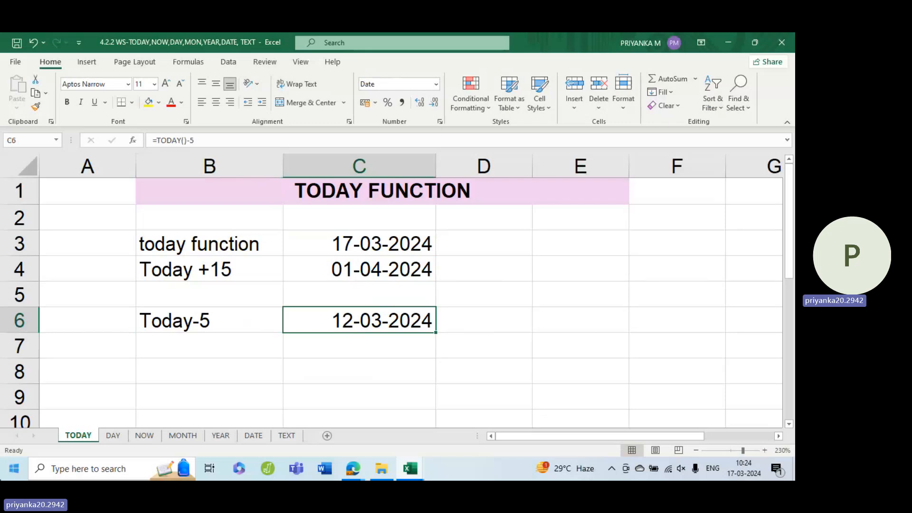
- Switch to the DAY worksheet and enlarge its view to 180% to read the function description in C3
click(119, 440)
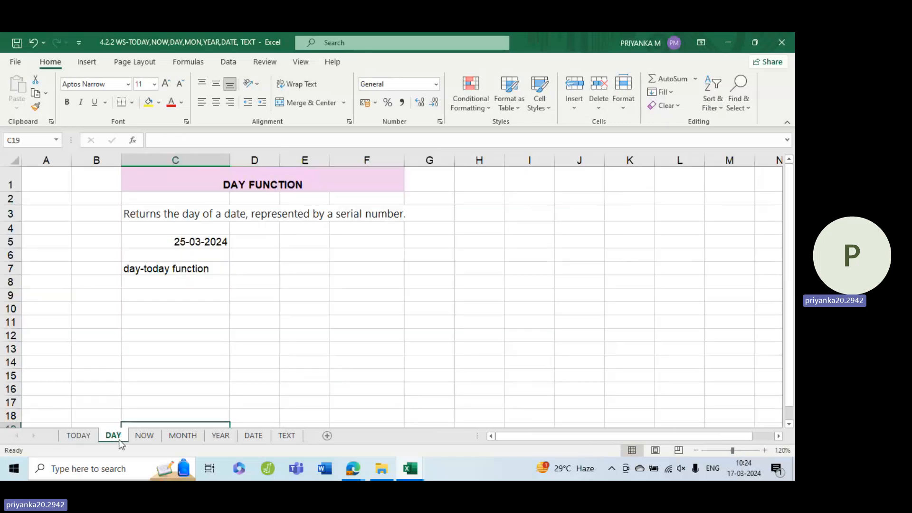
click(764, 450)
click(763, 450)
click(764, 450)
scroll(746, 438, up, 2)
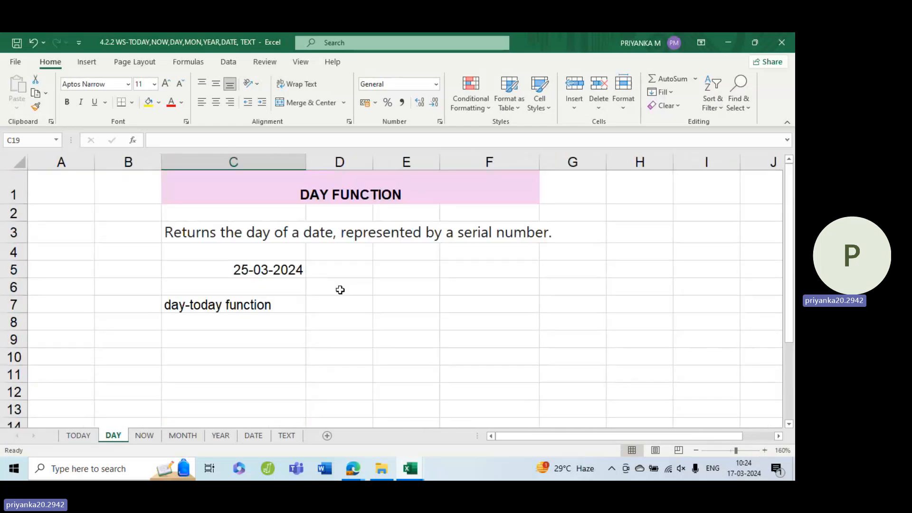
click(765, 451)
click(765, 450)
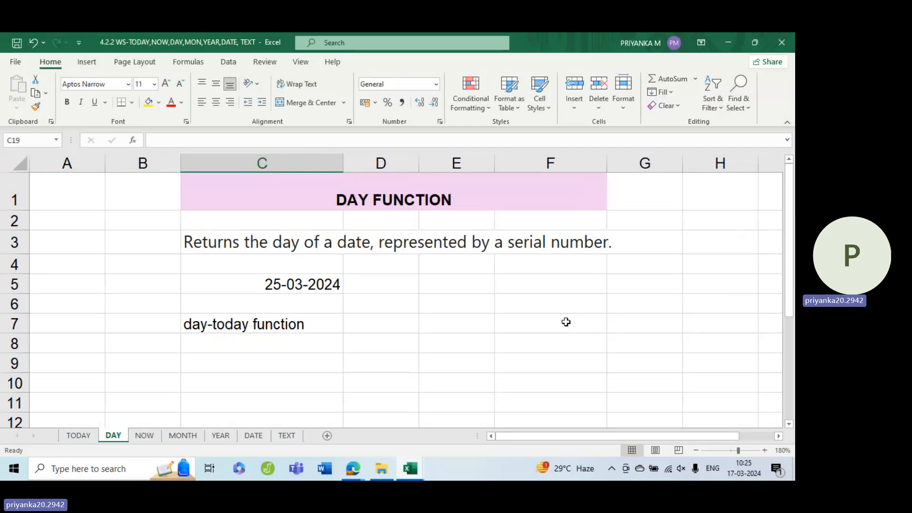
click(293, 248)
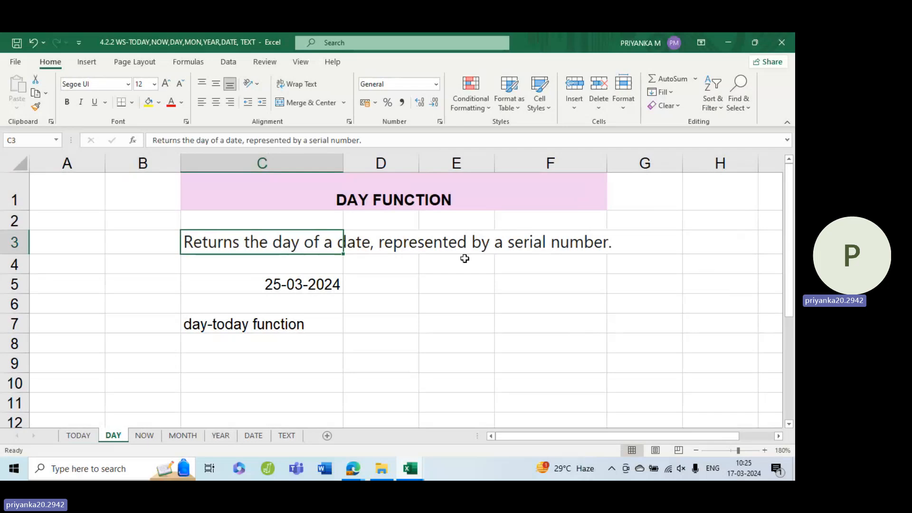
- Enter the formula =DAY(C5) in cell D5 to extract the day from the date in C5
click(386, 288)
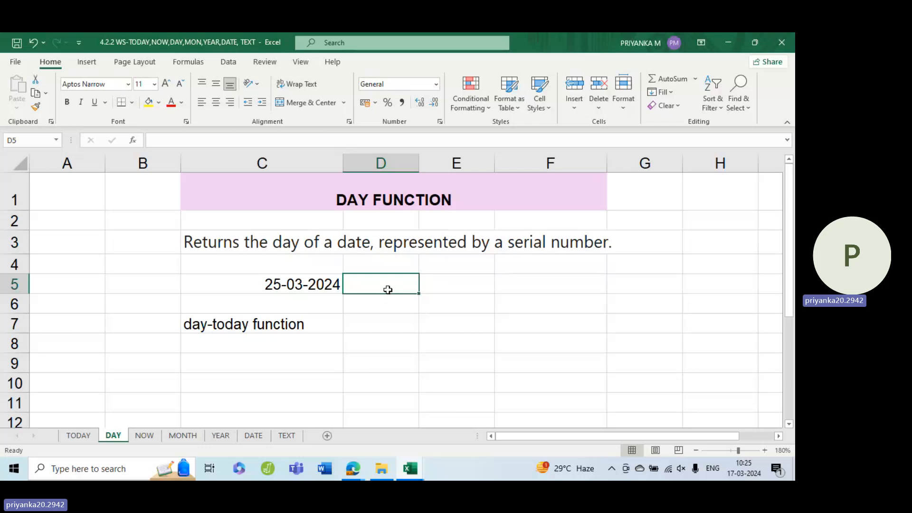
text(=day)
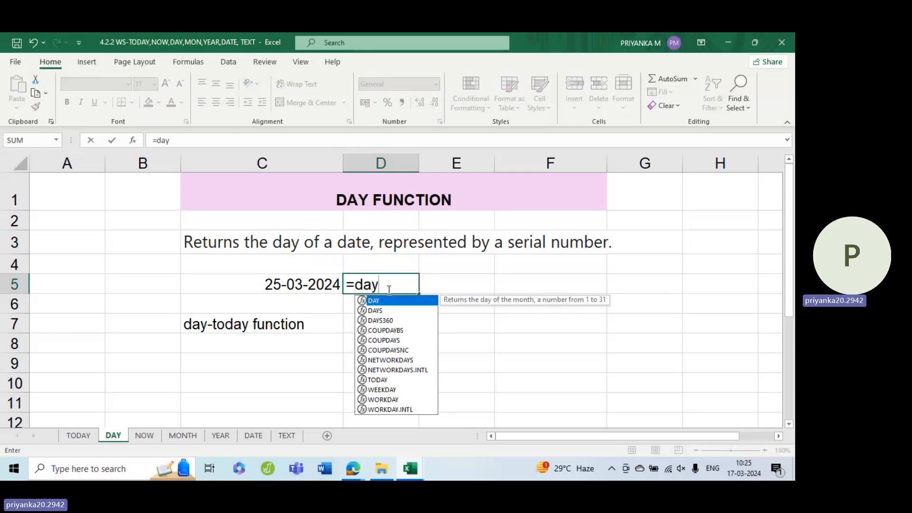
key(Tab)
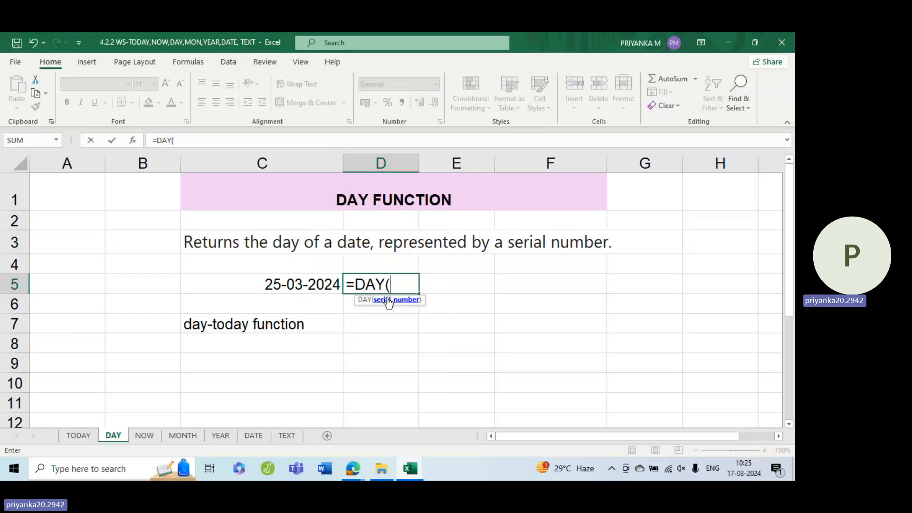
click(325, 286)
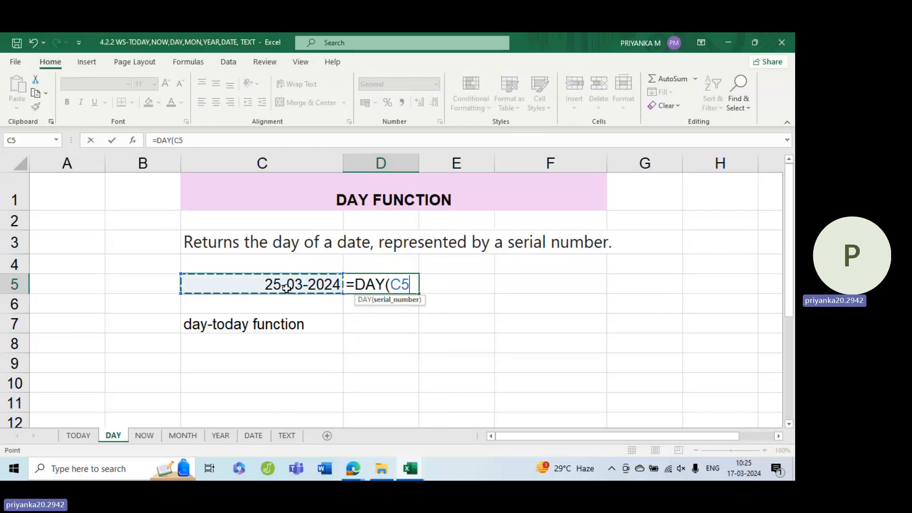
text())
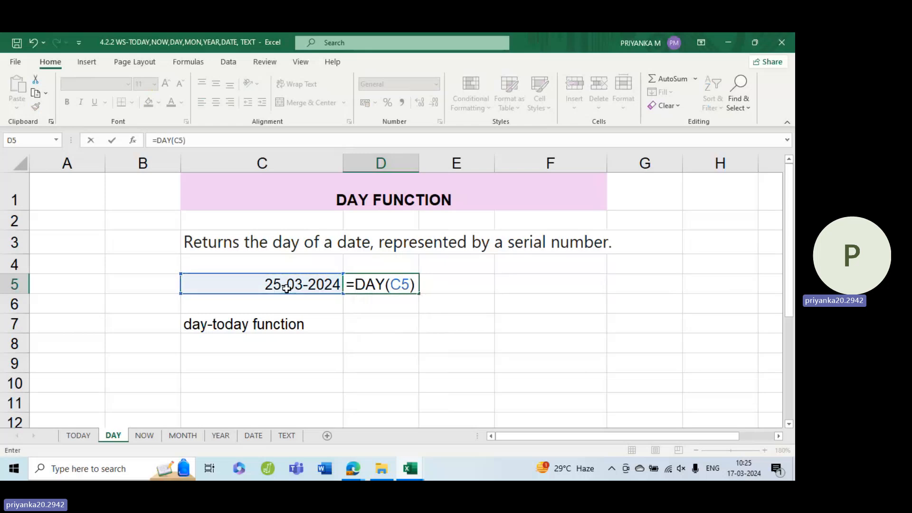
key(Return)
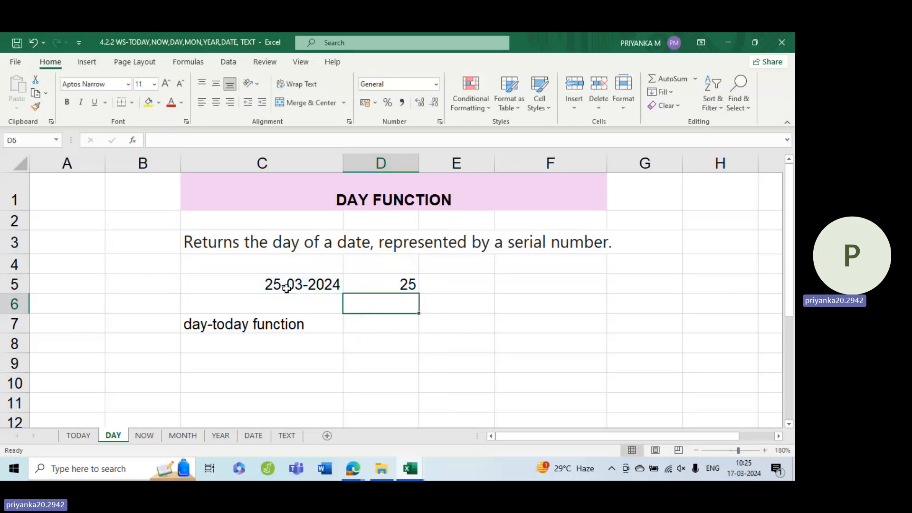
click(406, 290)
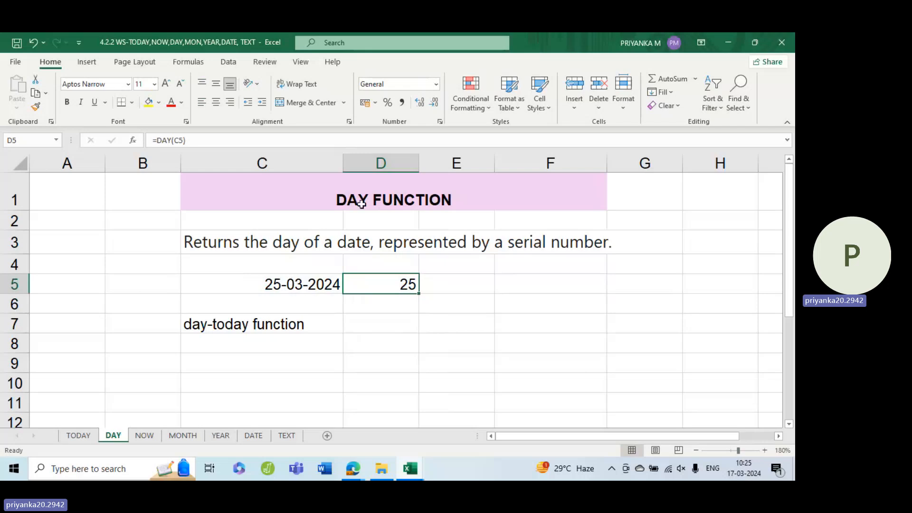
- Enter the formula =DAY(TODAY()) in cell D7 to return the day number of the current date
click(385, 325)
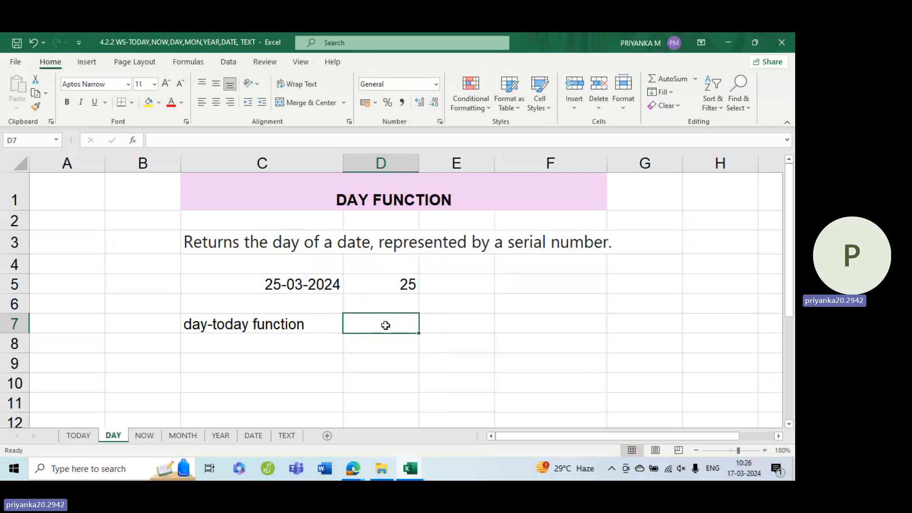
text(=)
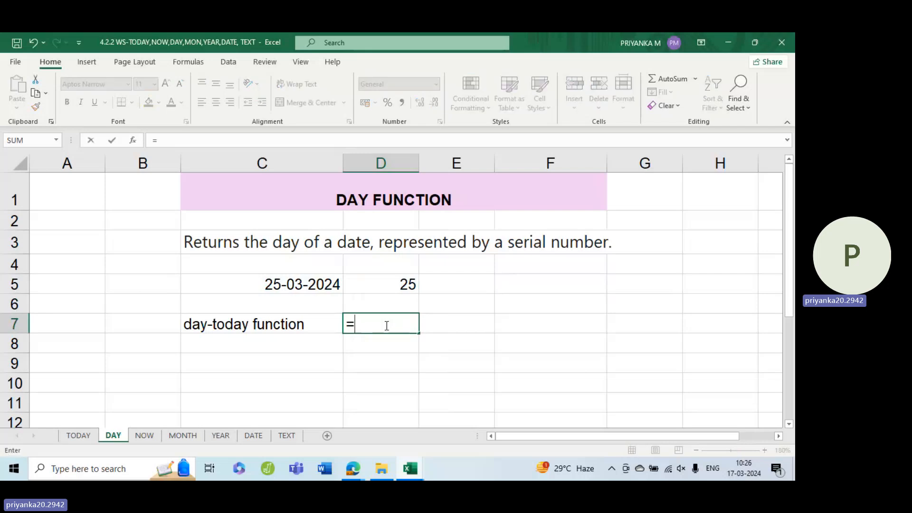
text(day)
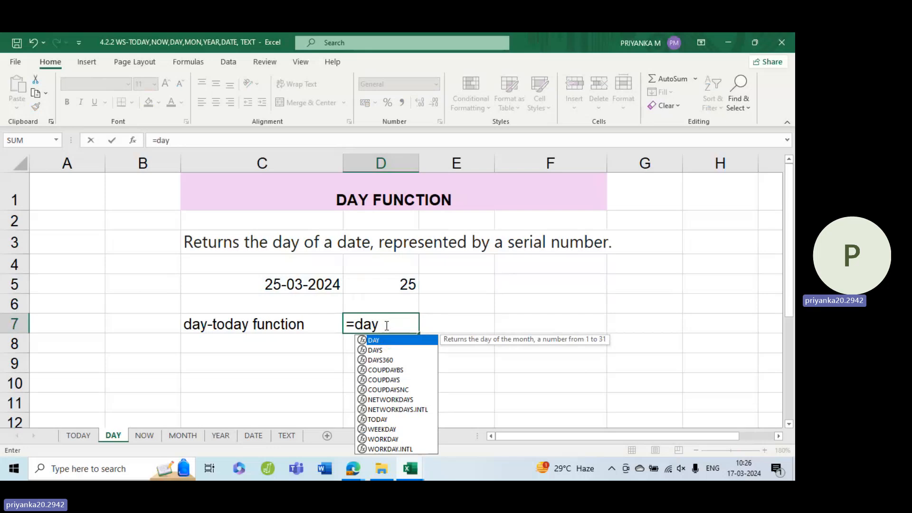
key(Tab)
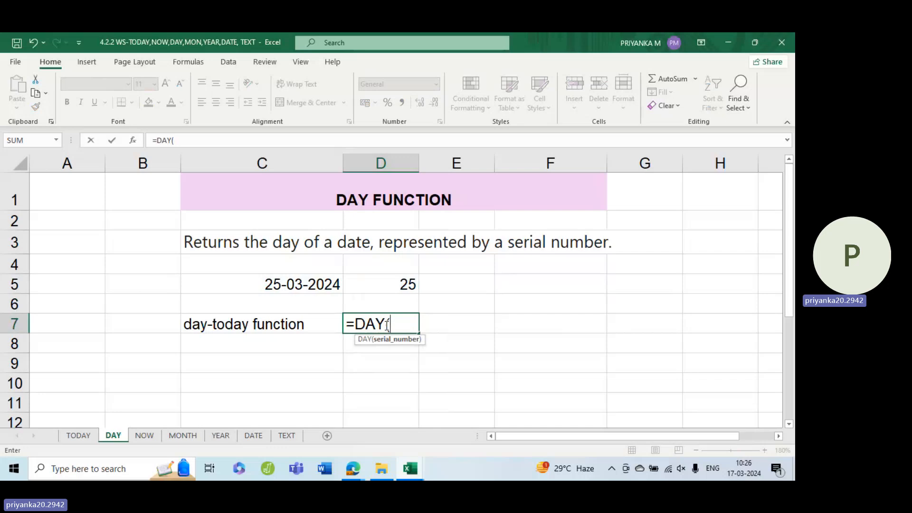
text(today)
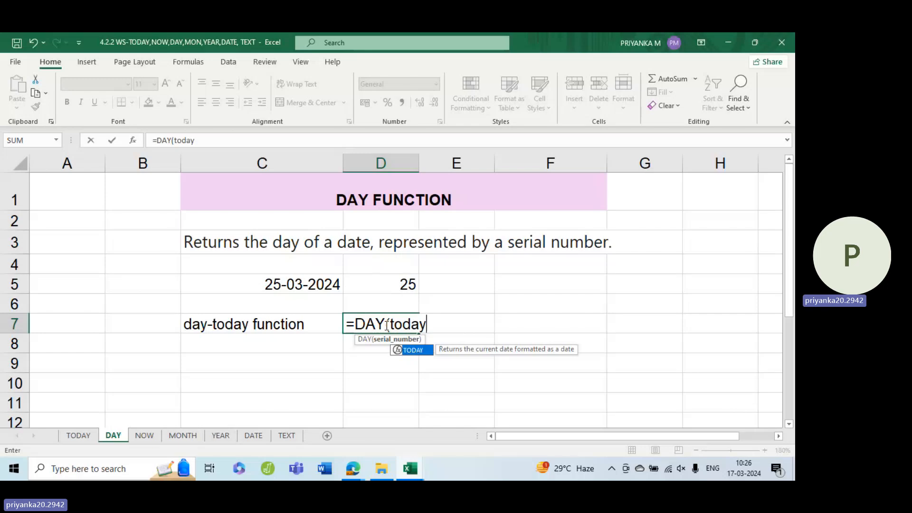
text(()))
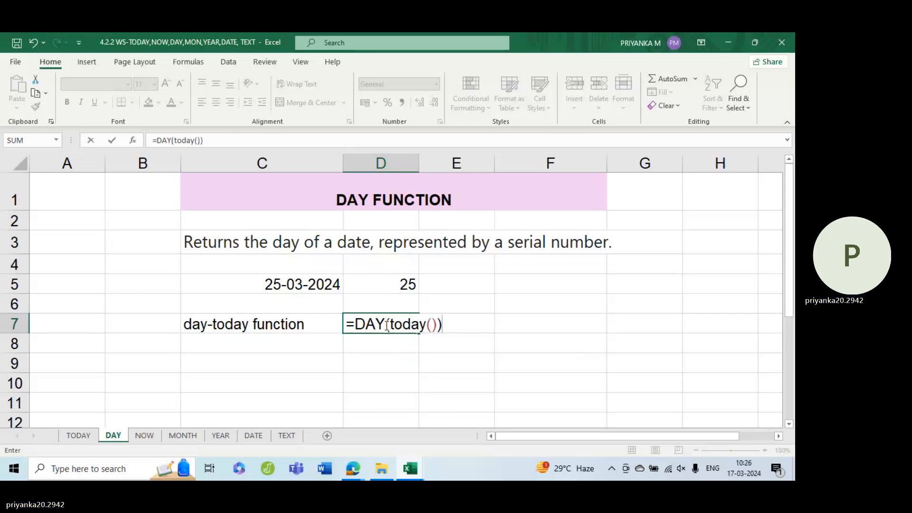
key(Return)
click(386, 326)
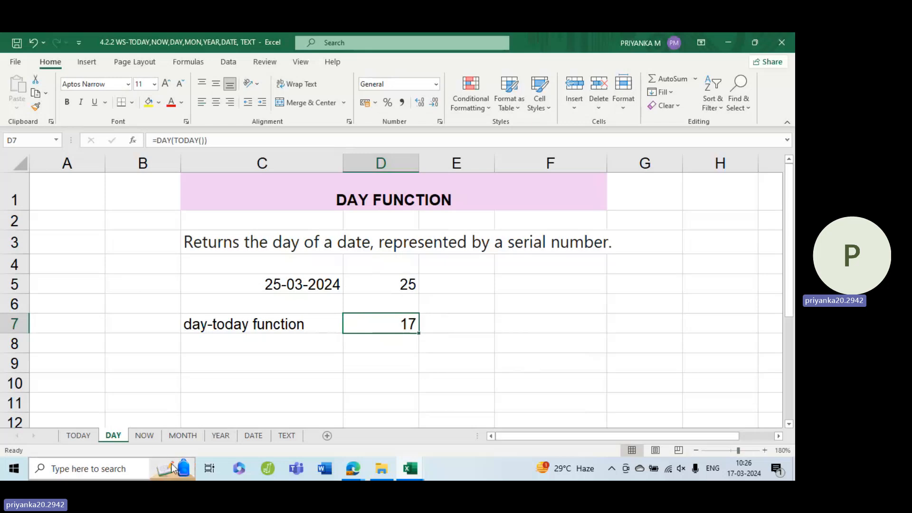
- Switch to the NOW worksheet and enlarge its view to 190%
click(146, 435)
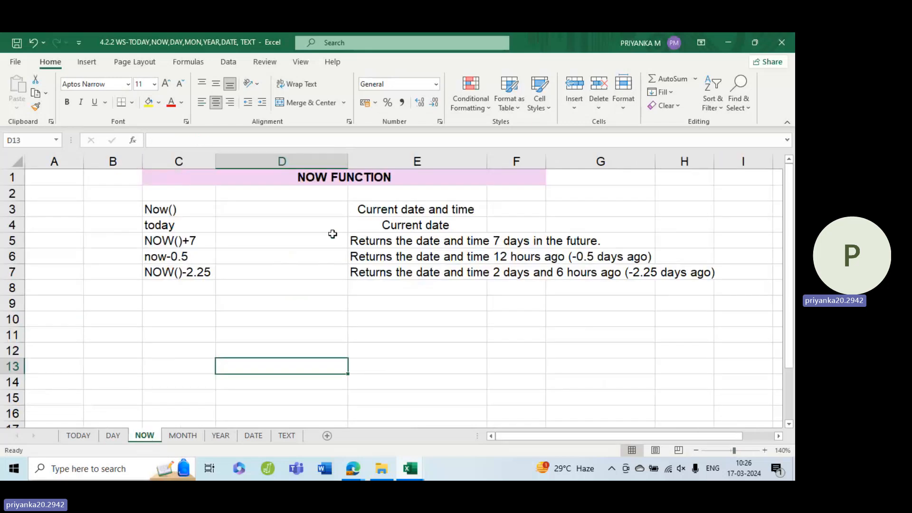
click(766, 451)
click(766, 450)
click(766, 451)
click(766, 451)
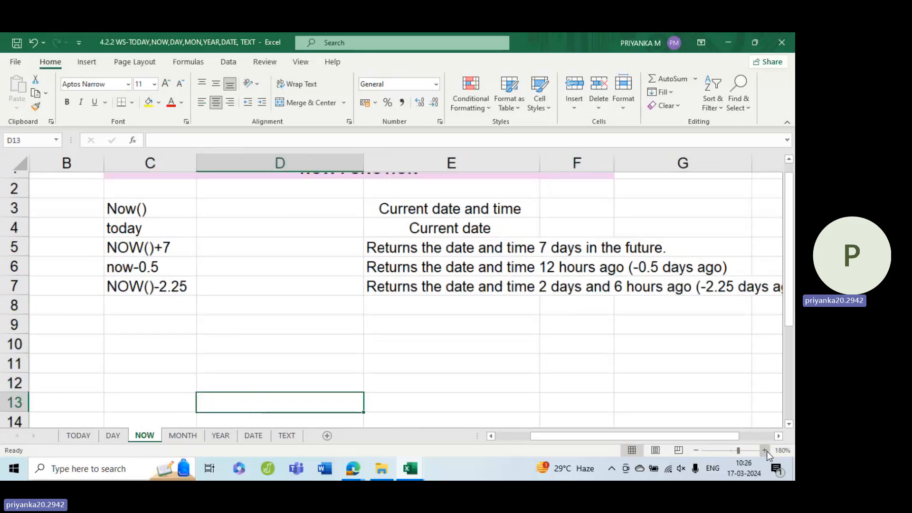
click(766, 450)
- Enter the headings Days and Hours in cells D13 and E13, in the empty area below the NOW examples
scroll(574, 359, down, 3)
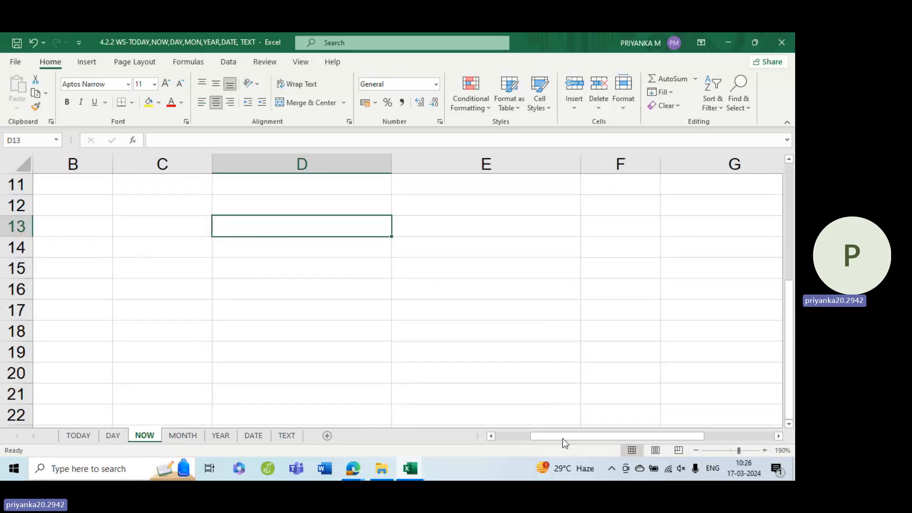
drag(563, 439, 609, 436)
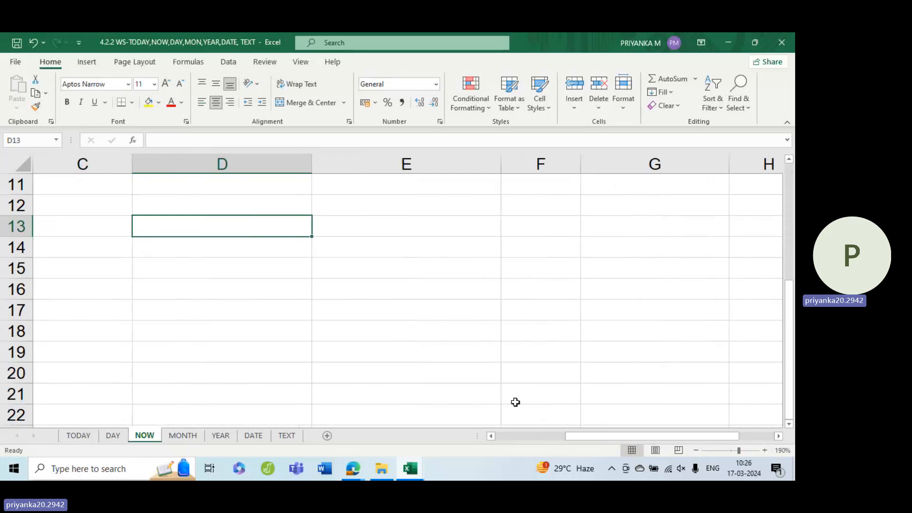
text(Day)
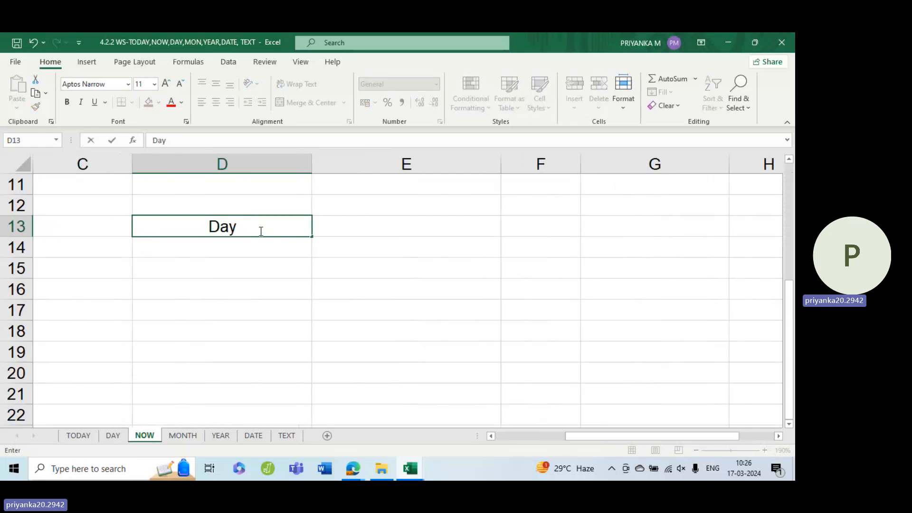
text(s)
key(Tab)
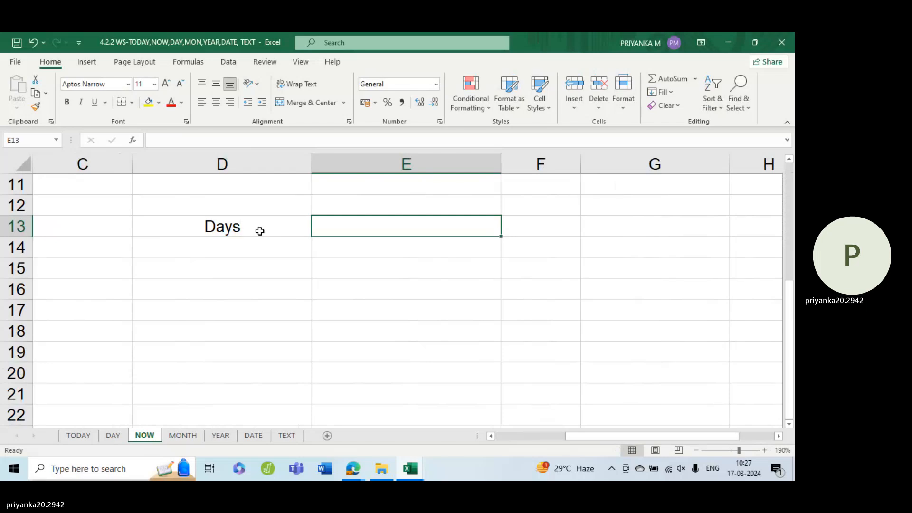
key(F2)
text(Hou)
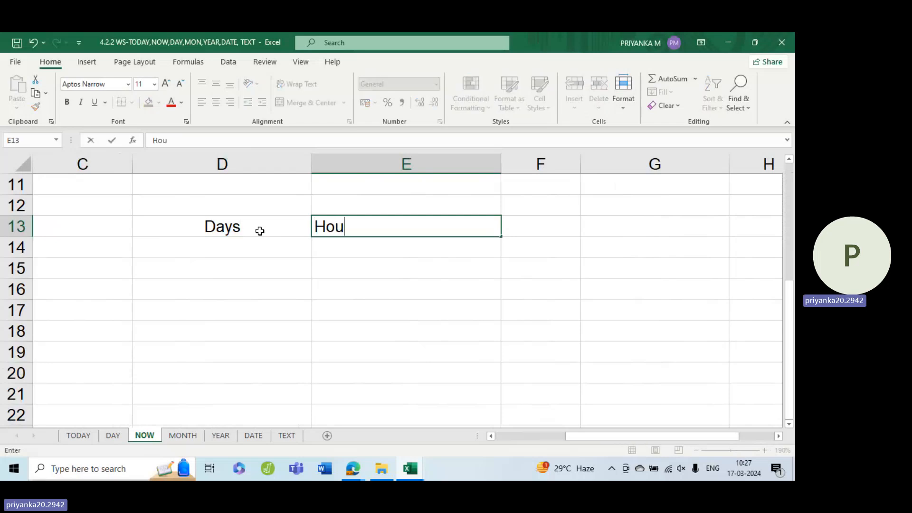
text(rs)
- Enter 1 in cell D14 under the Days heading
click(265, 248)
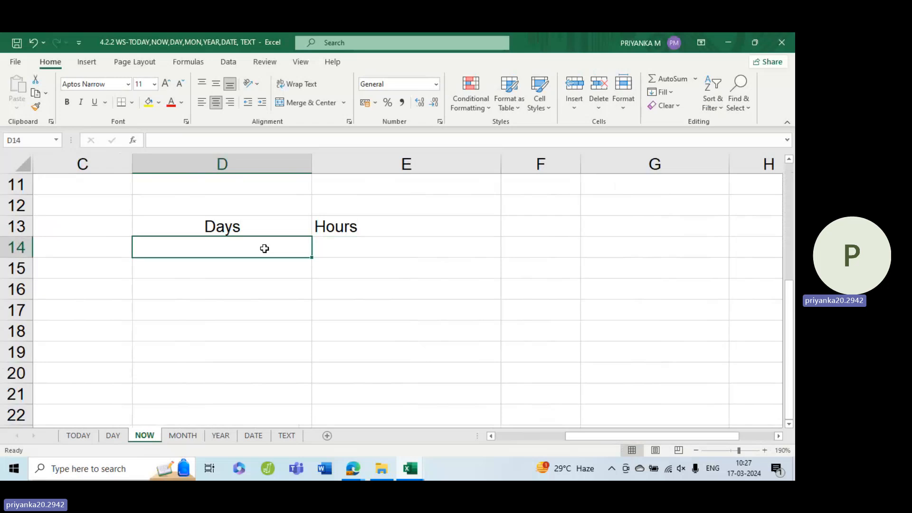
text(1)
click(369, 247)
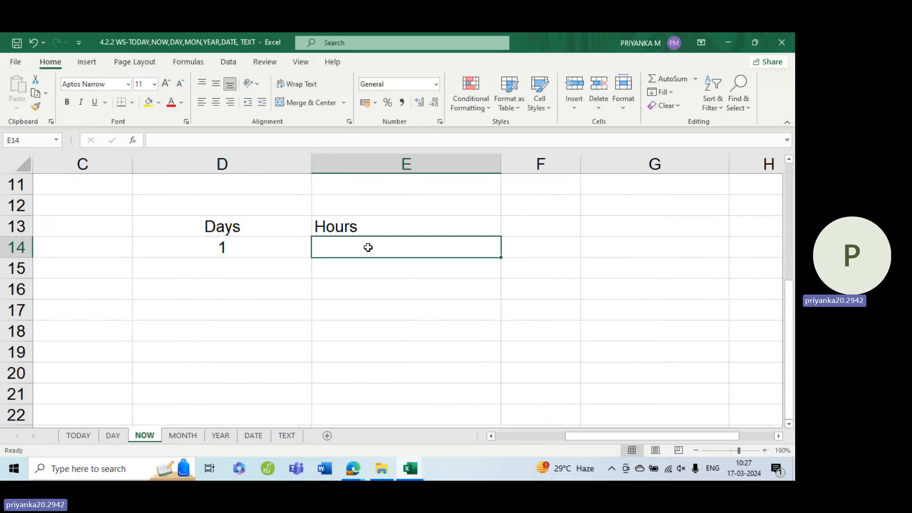
- Format the Days and Hours headings in D13:E13 with yellow fill, bold text and centred alignment
click(350, 227)
drag(244, 227, 350, 226)
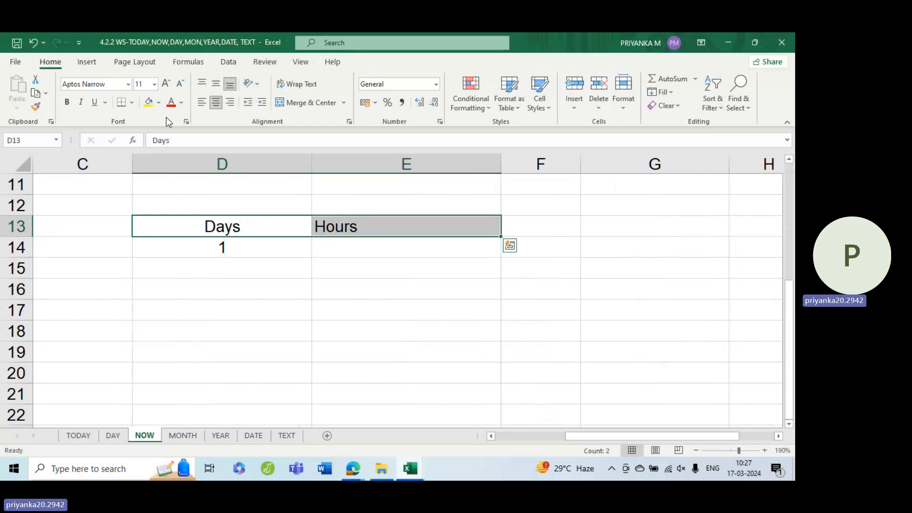
click(148, 103)
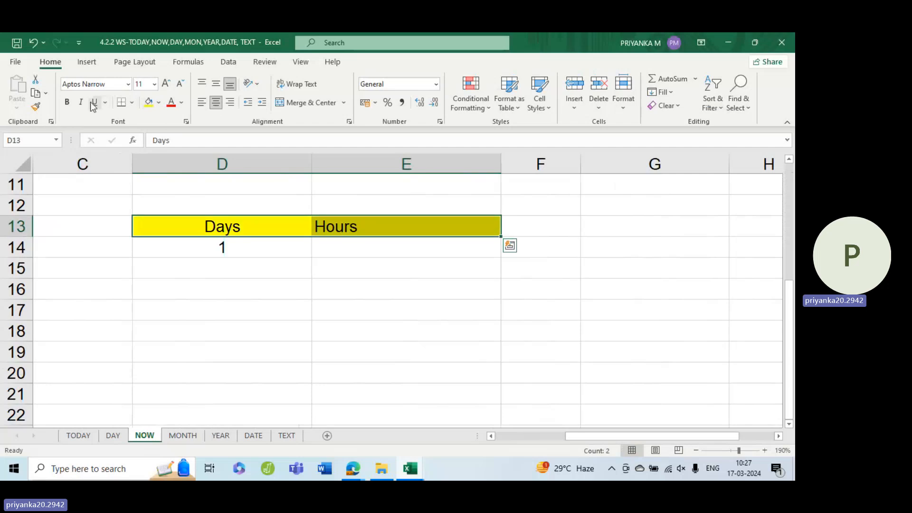
click(67, 102)
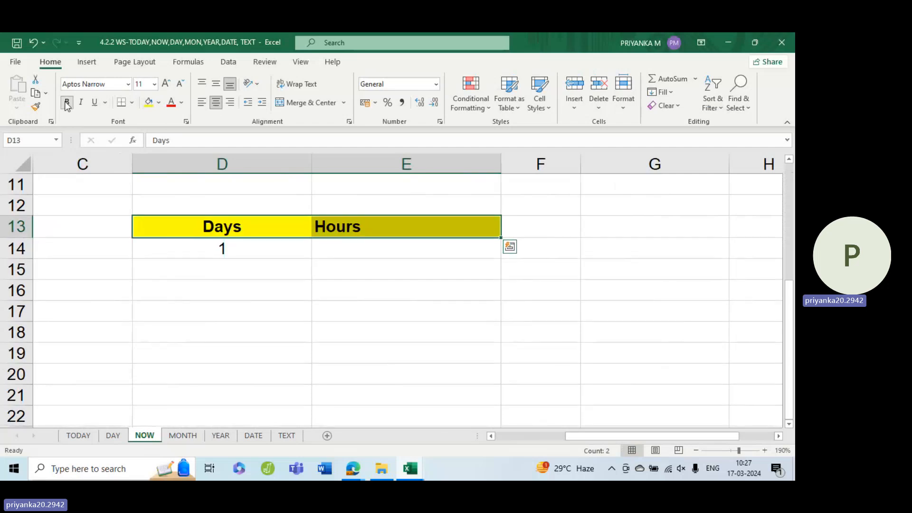
click(216, 103)
click(215, 103)
- Enter 24 in cell E14 under Hours and centre the values in D14:E14
click(397, 261)
click(387, 247)
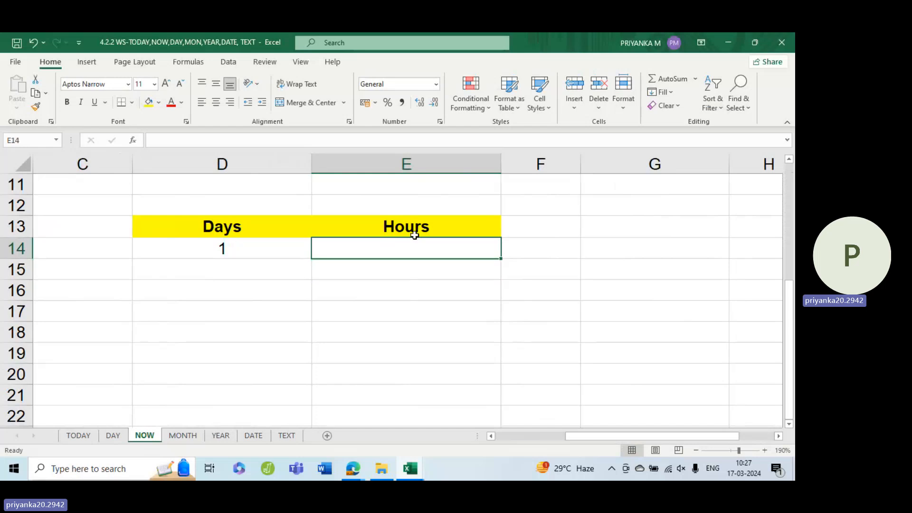
text(24)
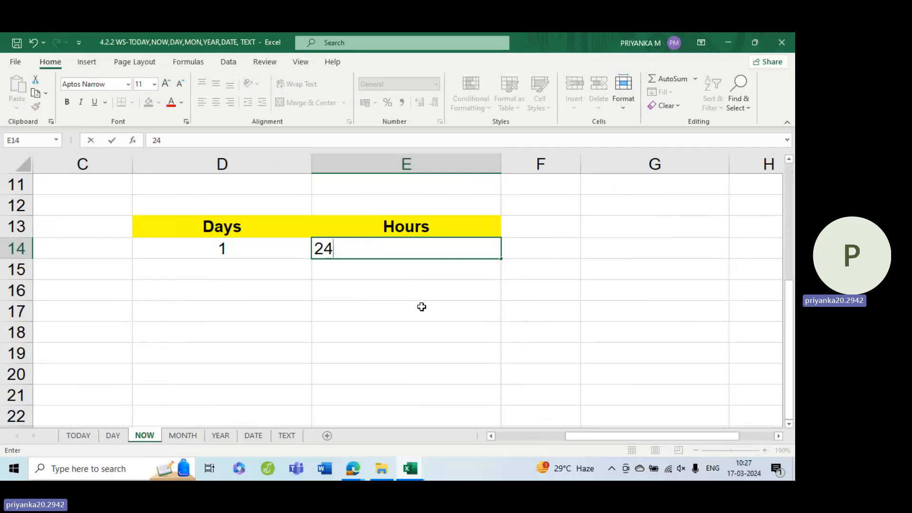
click(421, 307)
click(313, 255)
drag(265, 246, 358, 248)
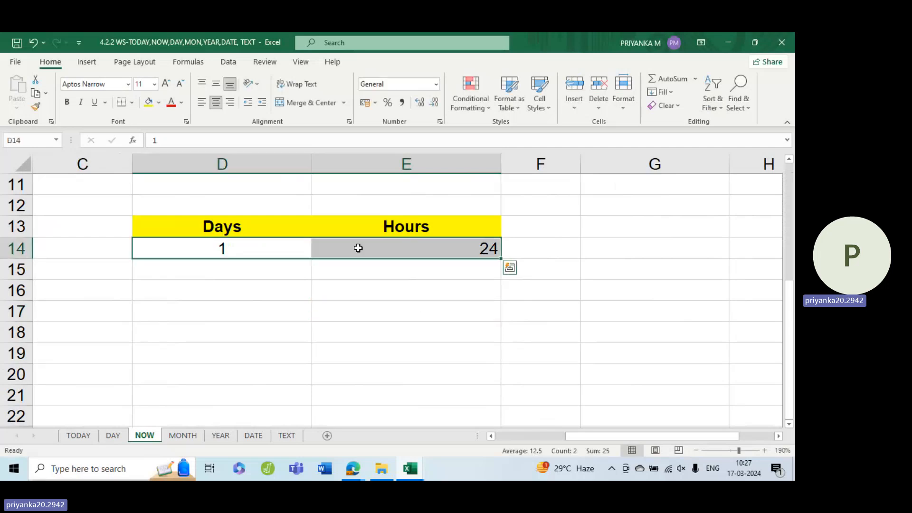
click(213, 103)
click(213, 102)
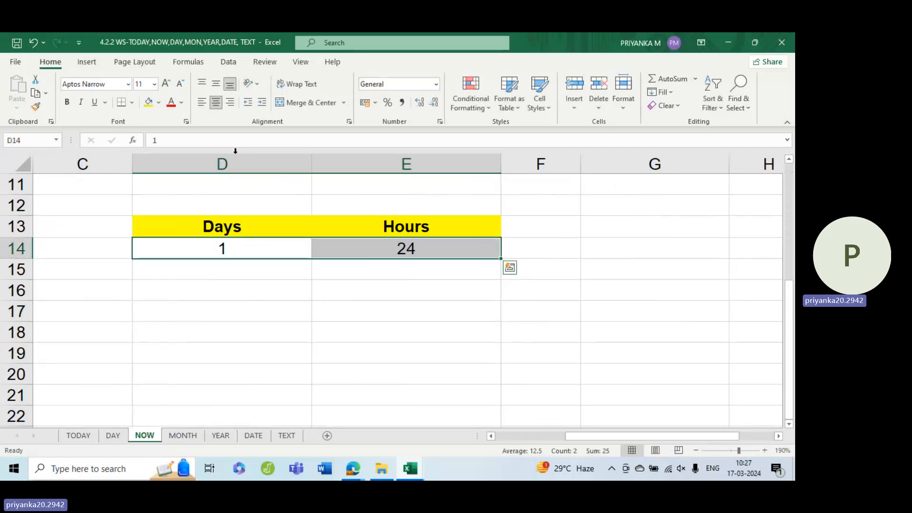
- Enter 0.5 in cell D15 and its equivalent of 12 hours in cell E15
click(229, 264)
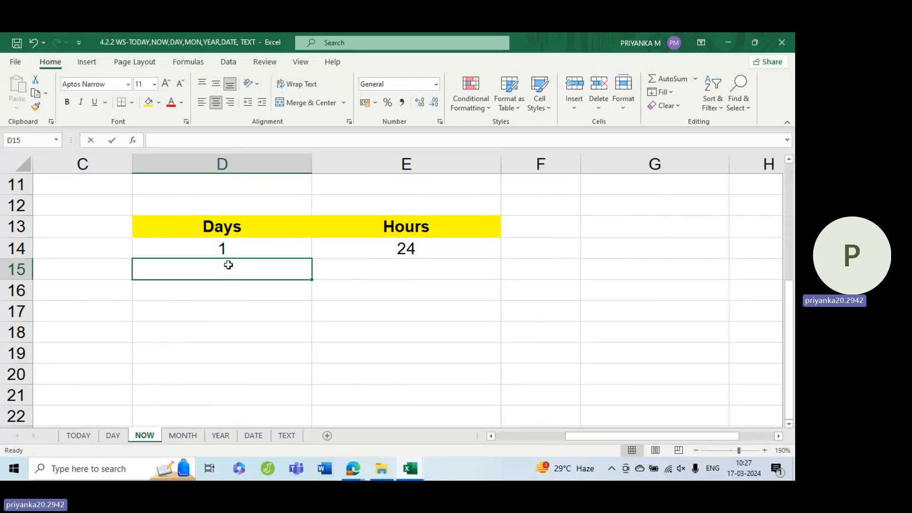
text(0.5)
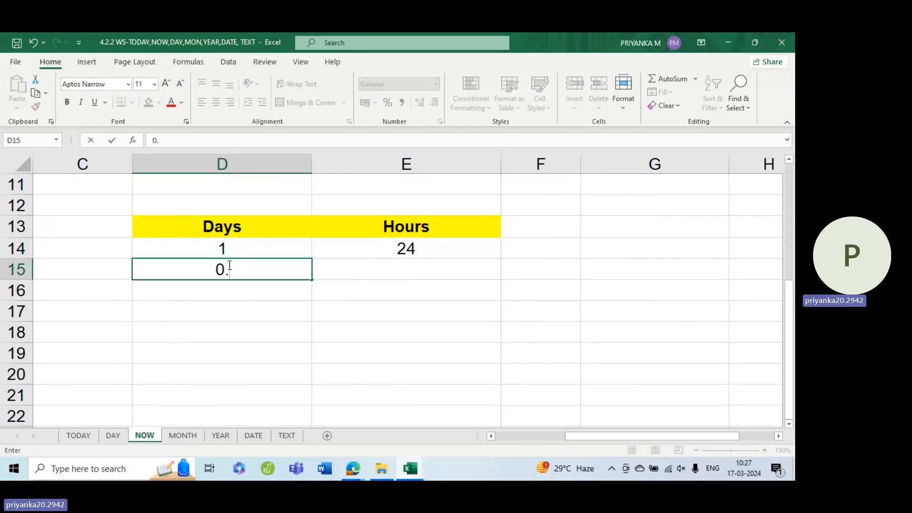
click(410, 275)
text(12)
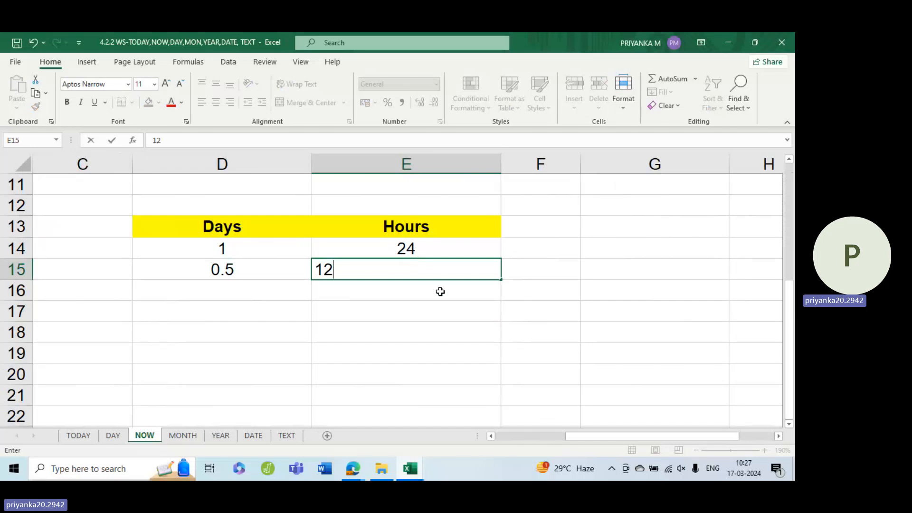
key(Return)
key(Return)
- Centre the contents of the range D14:E20 below the Days and Hours headings
click(418, 262)
drag(196, 252, 336, 376)
click(213, 104)
click(214, 104)
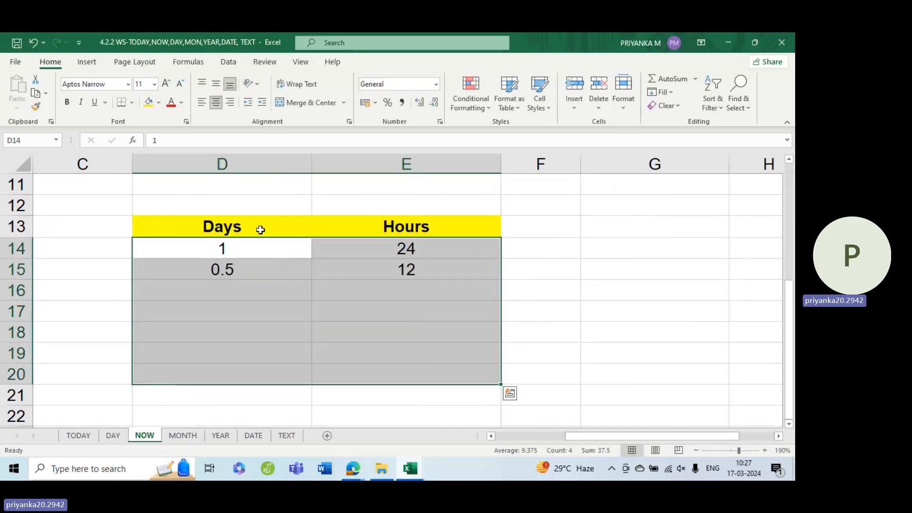
click(243, 303)
- Move the 0.5 and 12 entries from D15:E15 down one row to D16:E16
drag(285, 269, 412, 270)
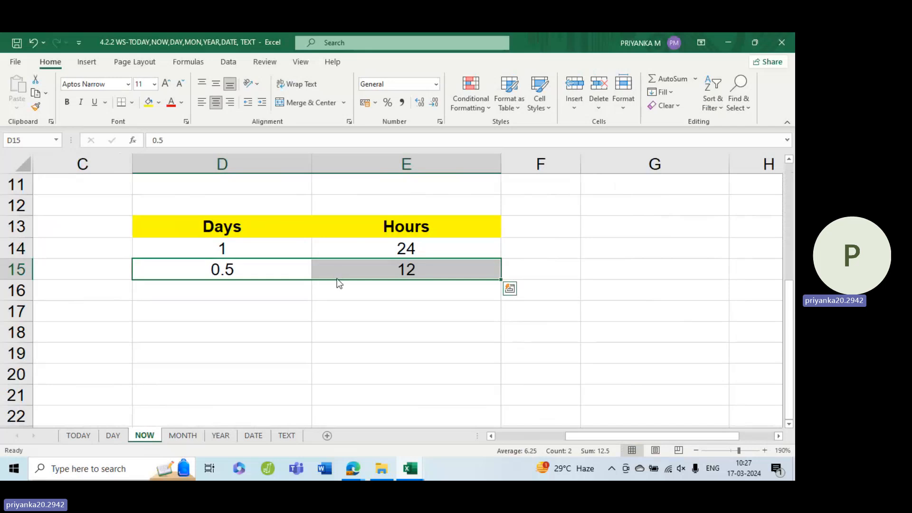
drag(337, 280, 339, 291)
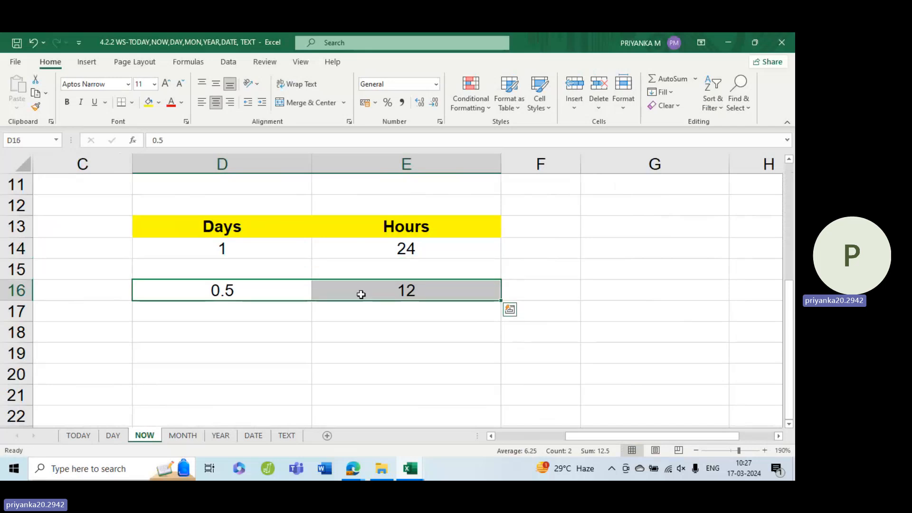
click(285, 271)
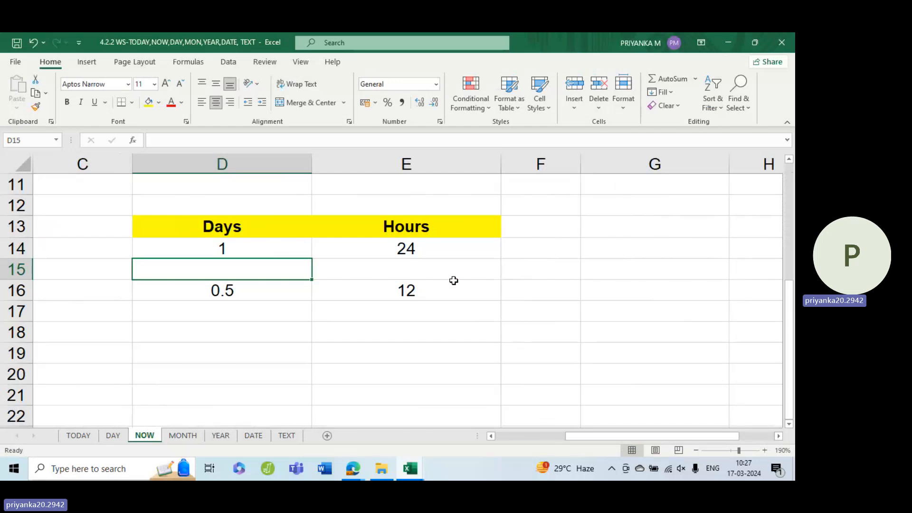
key(Down)
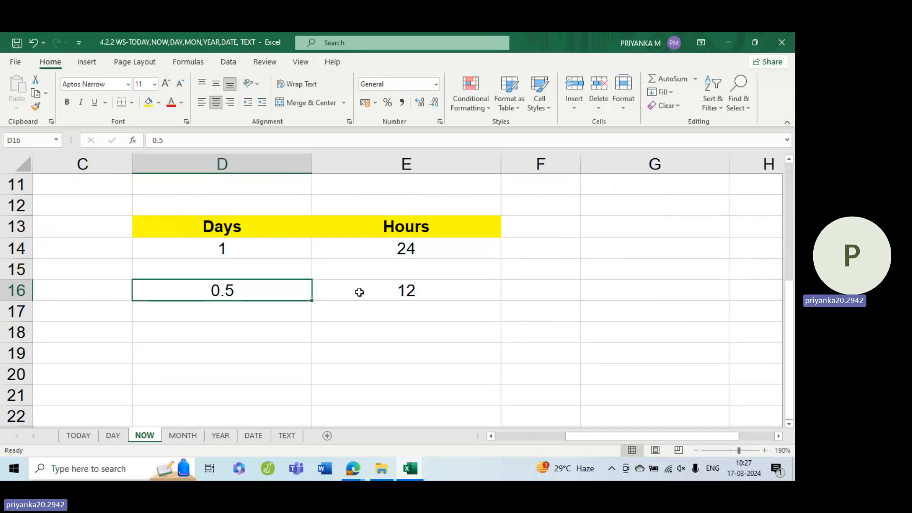
click(380, 291)
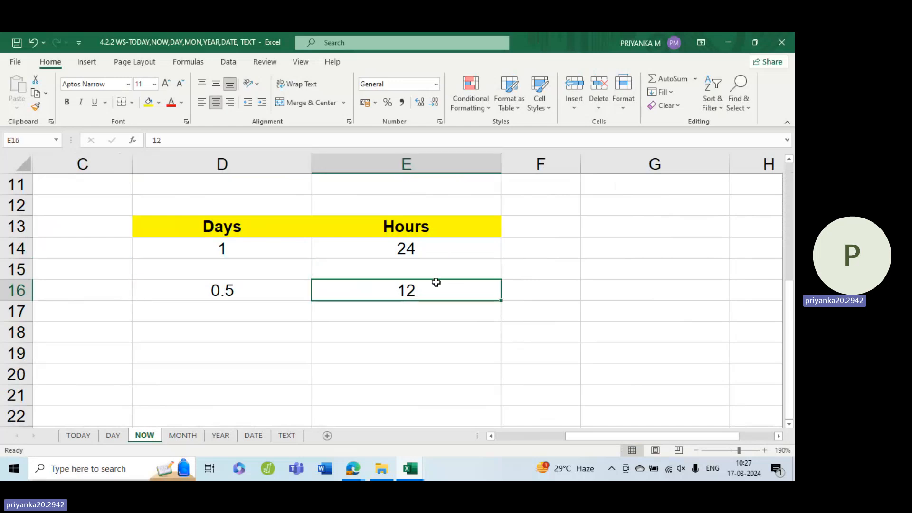
- Enter 0.25 in cell D17 under the Days heading
click(195, 316)
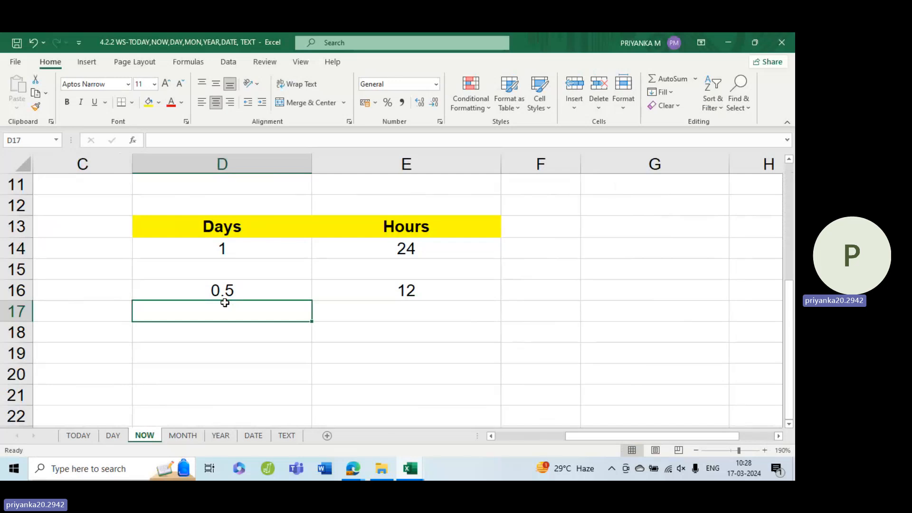
text(.25)
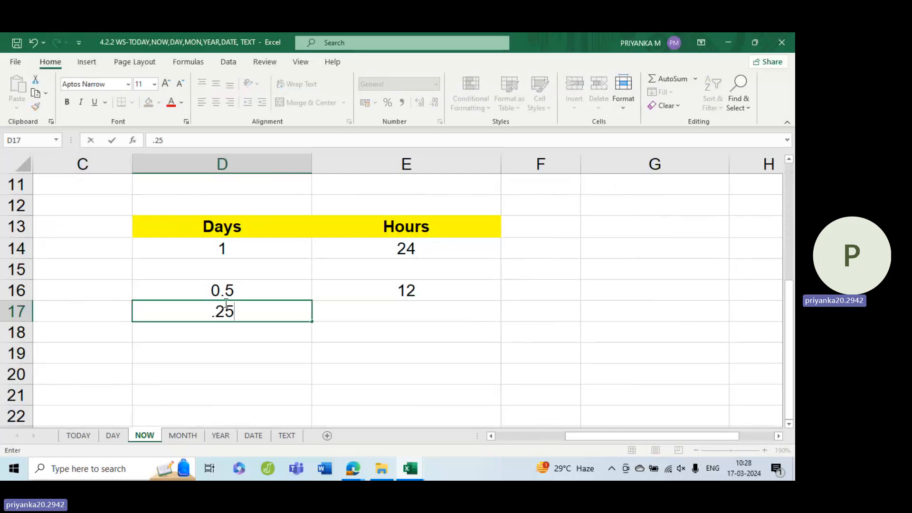
key(BackSpace)
key(BackSpace)
key(BackSpace)
text(0)
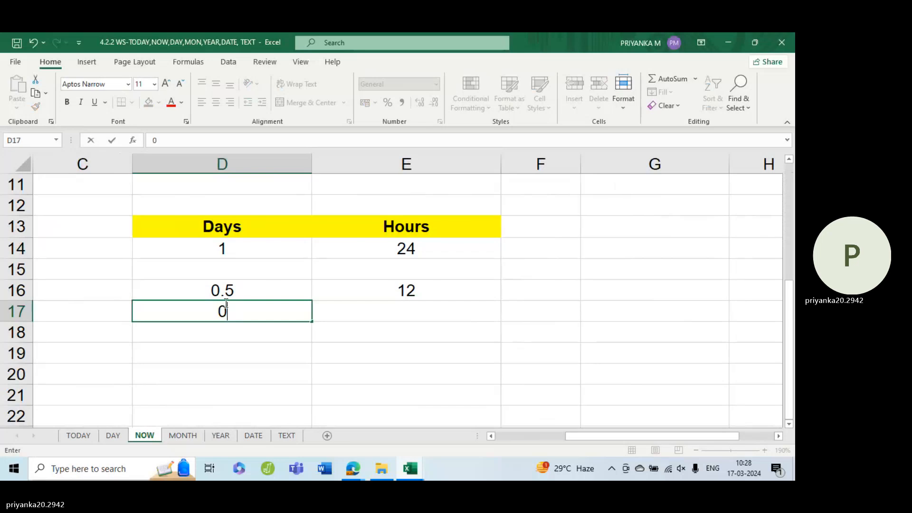
text(.25)
click(307, 375)
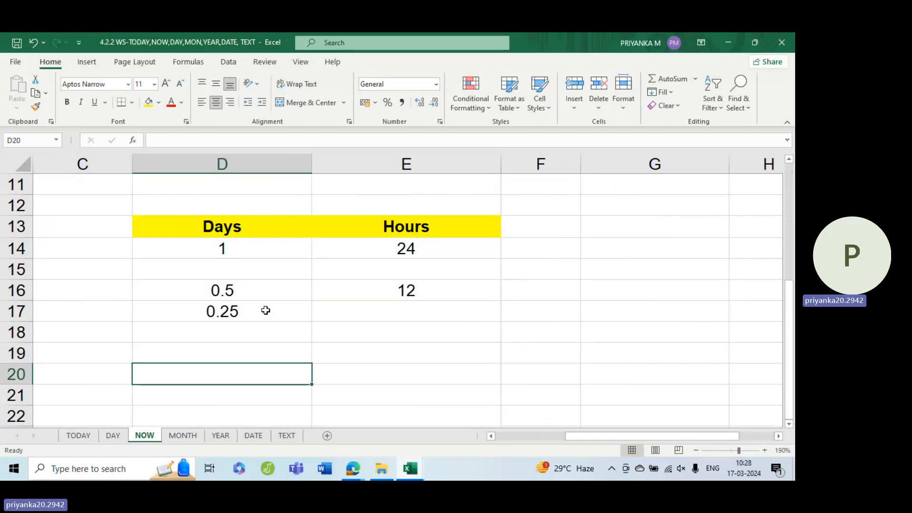
- Enter 1 in cell C14 beside the 24-hour row
click(98, 251)
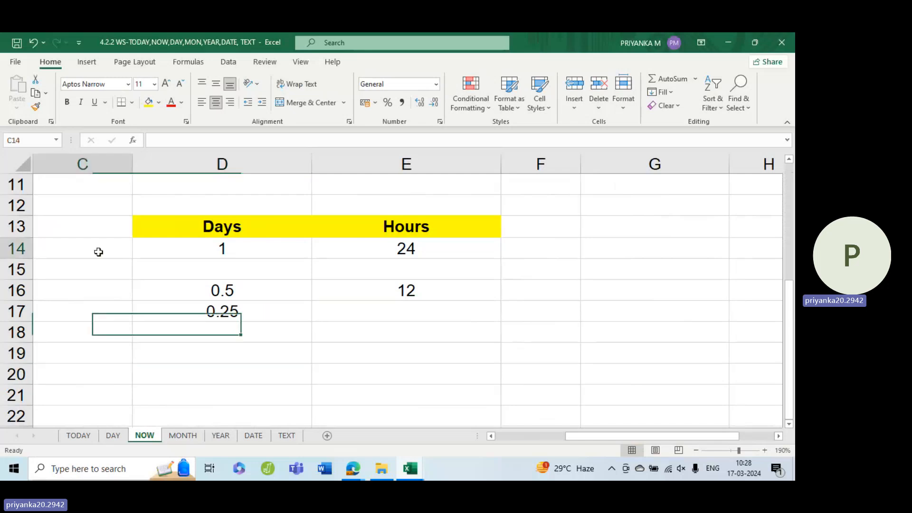
text(1)
key(Return)
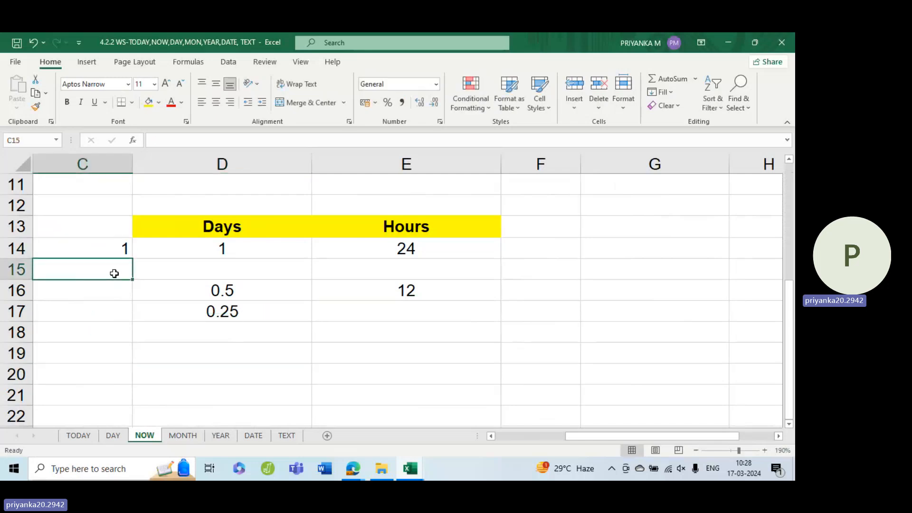
- Try to enter the fraction 1/2 in cell C16 beside the 0.5 value
click(120, 296)
double_click(123, 296)
text(1/2)
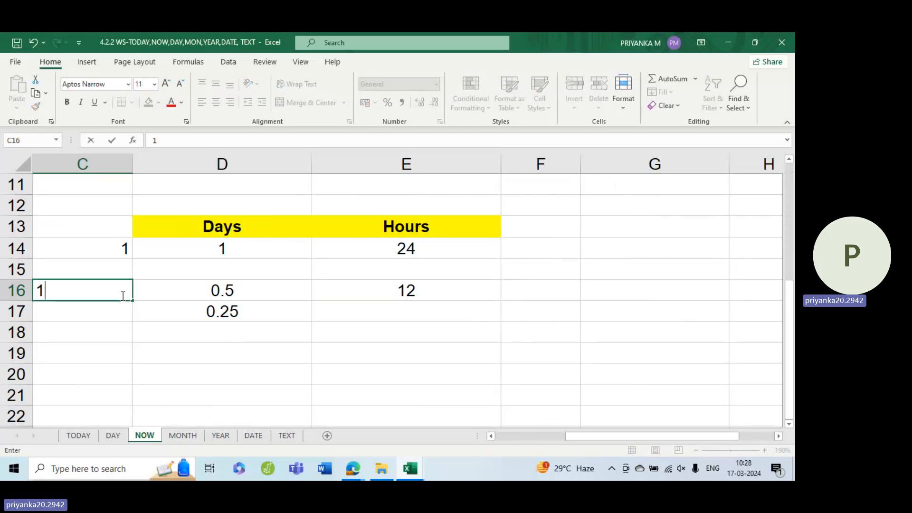
click(147, 306)
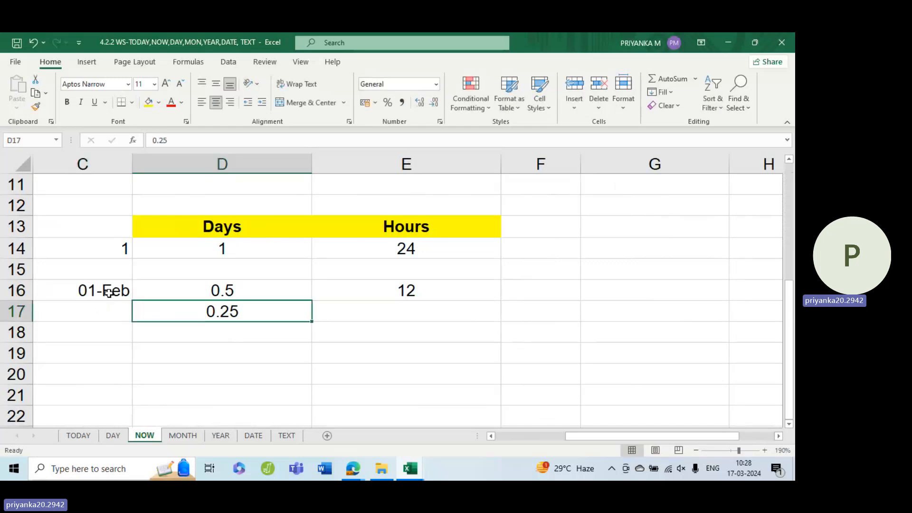
- Replace the contents of cell C16 with the fraction in parentheses, (1/2)
double_click(110, 292)
click(133, 294)
double_click(122, 287)
double_click(122, 286)
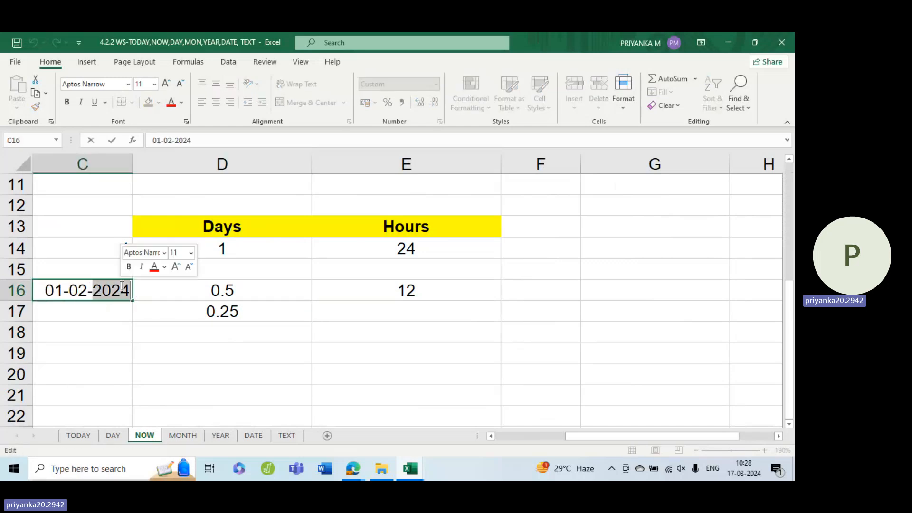
key(BackSpace)
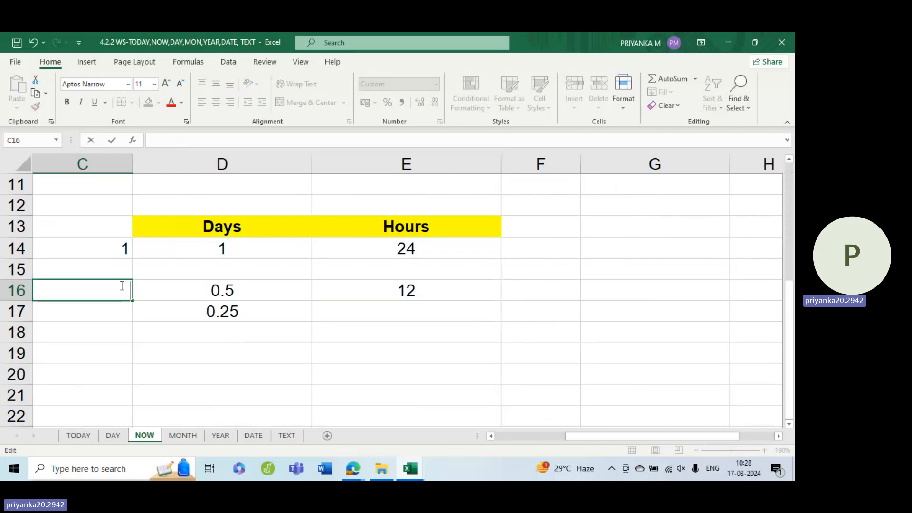
text((1/2))
click(112, 325)
click(101, 310)
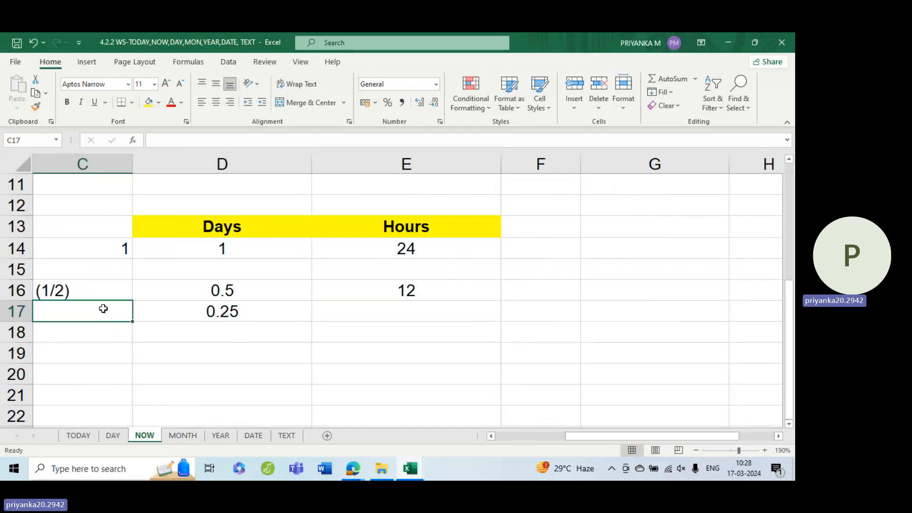
- Centre the contents of the range C14:C17
click(99, 283)
drag(102, 244, 118, 315)
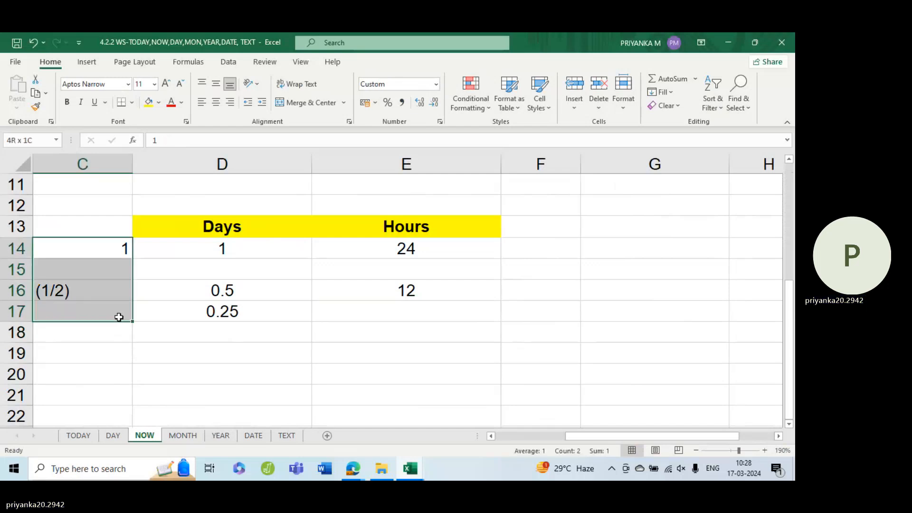
click(215, 104)
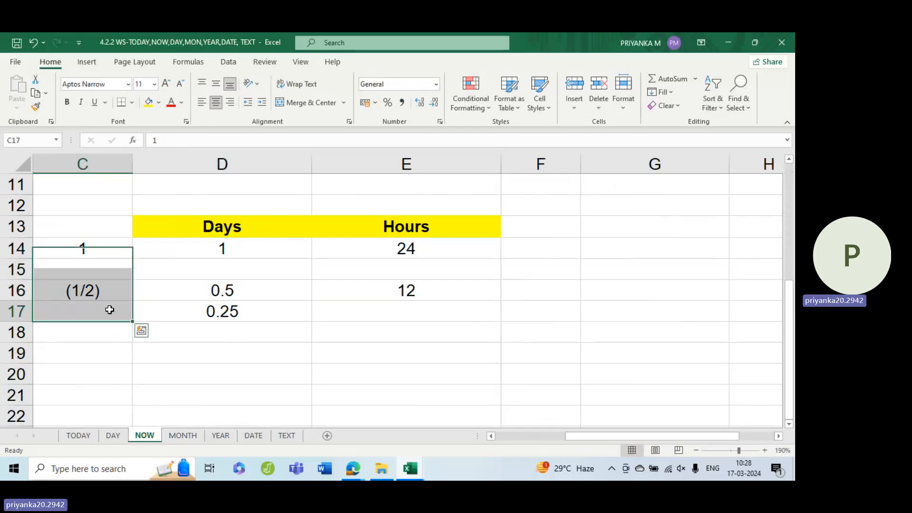
- Enter (1/4) in cell C17 and the equivalent of 6 hours in cell E17
click(125, 315)
text((1)
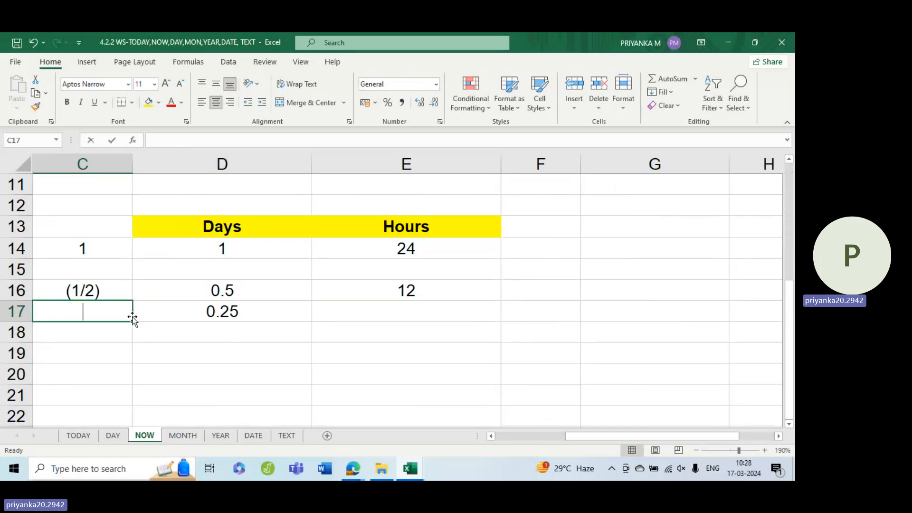
text(/4))
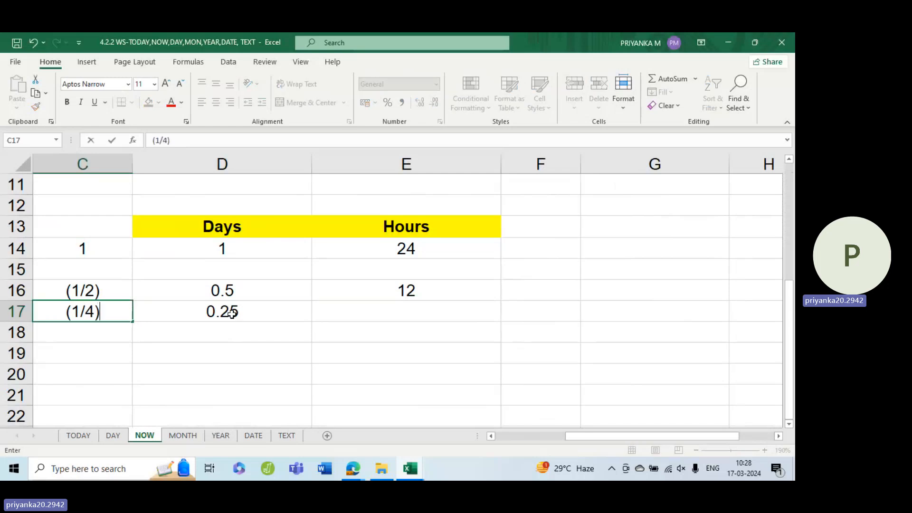
click(247, 313)
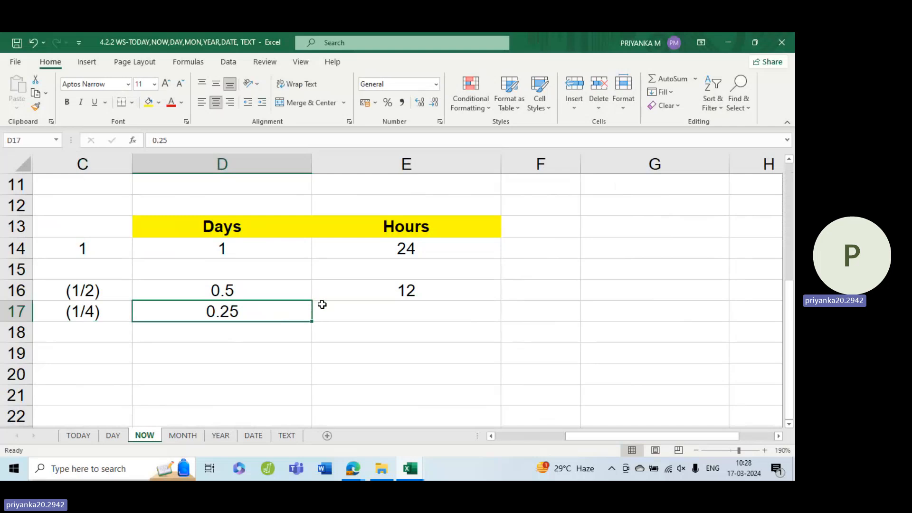
click(385, 313)
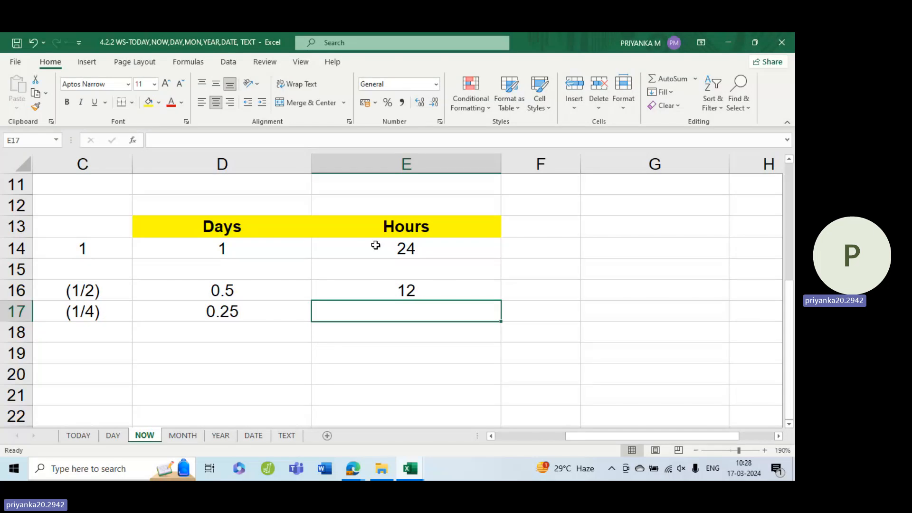
text(6)
key(Return)
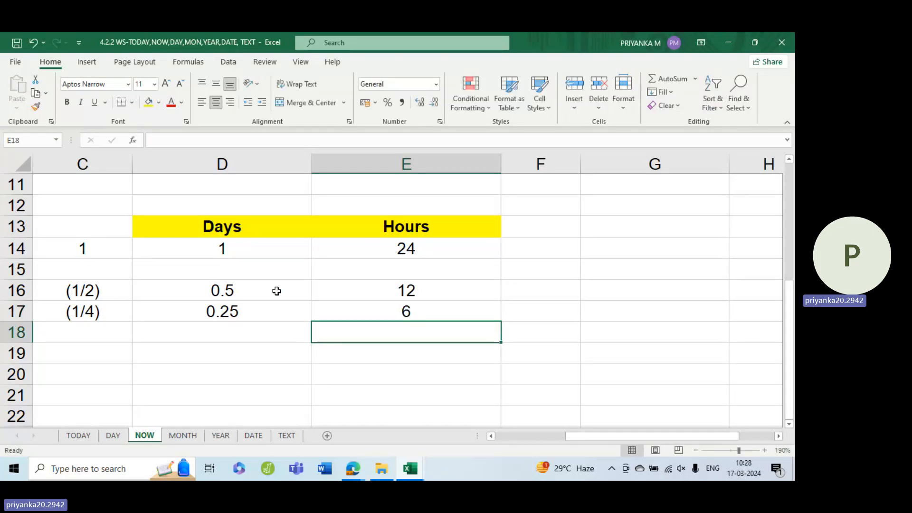
- Enter 0.75 in the empty cell D15 under Days
click(268, 277)
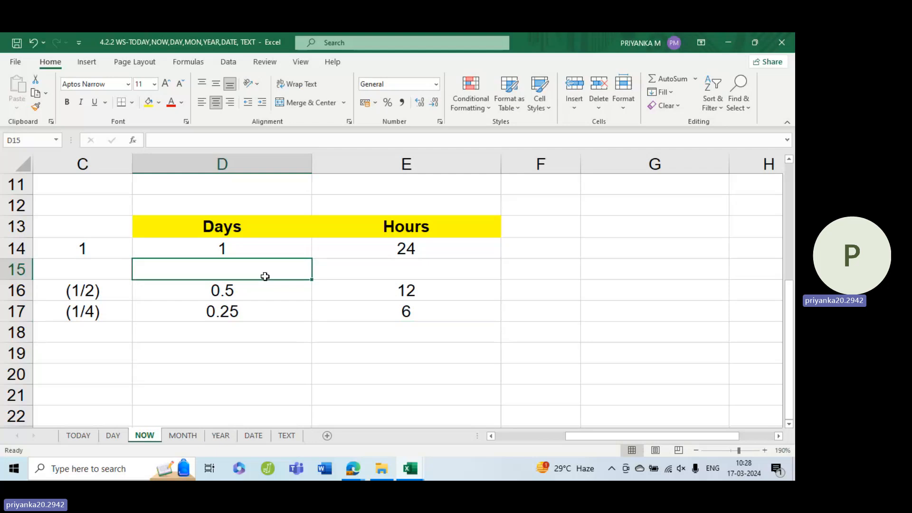
double_click(265, 276)
text(0.)
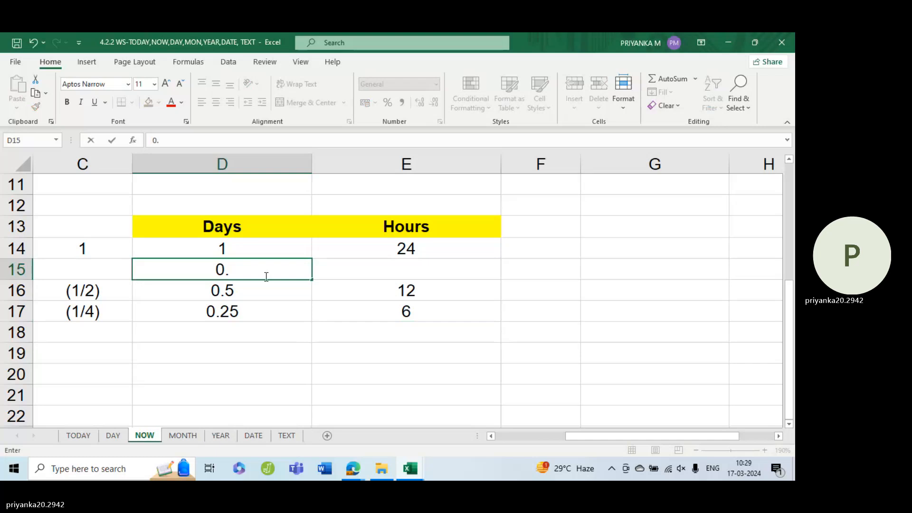
text(75)
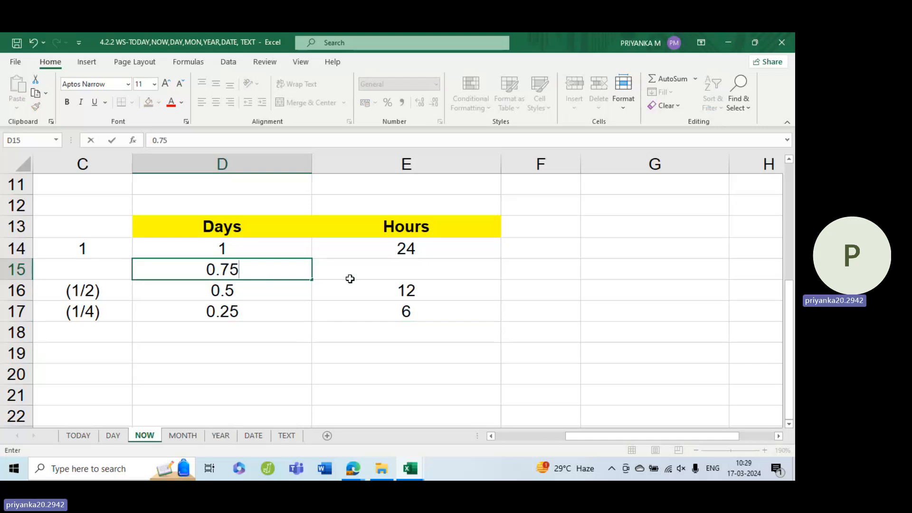
- Enter 18 in cell E15 under Hours and centre it in the cell
click(384, 264)
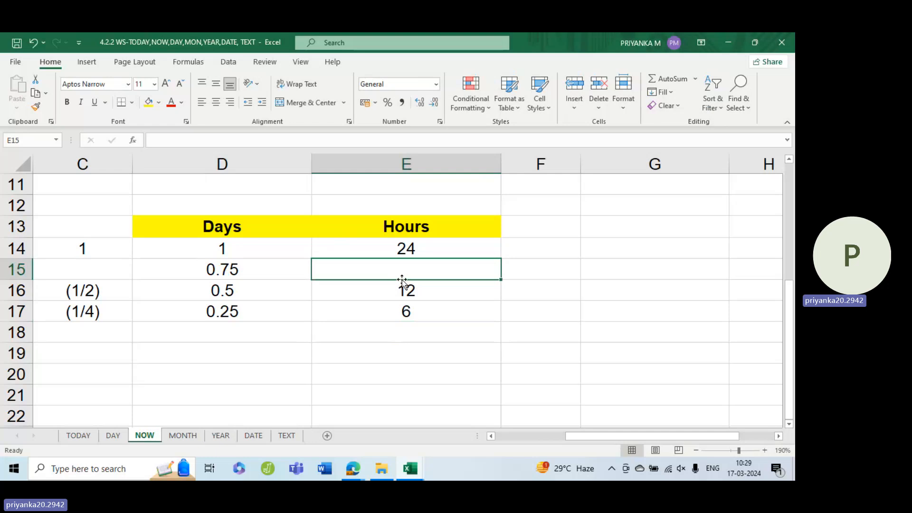
text(1)
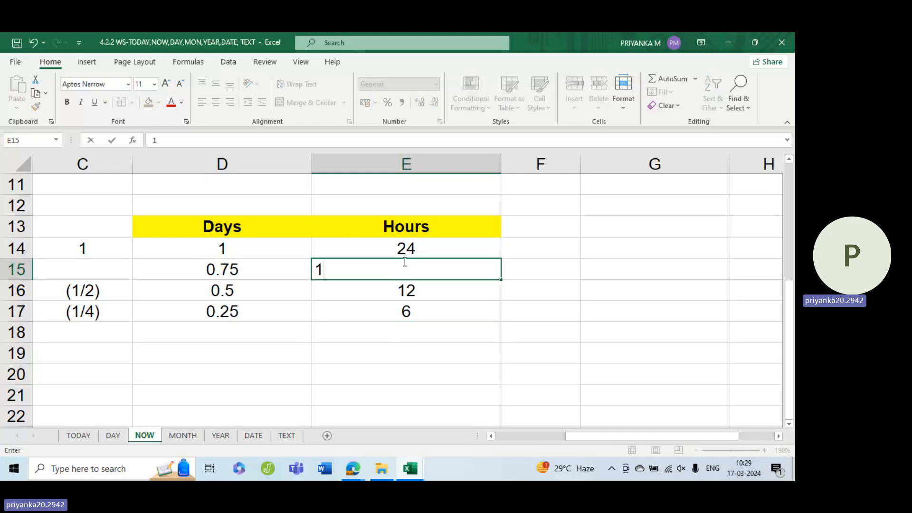
text(8)
click(409, 326)
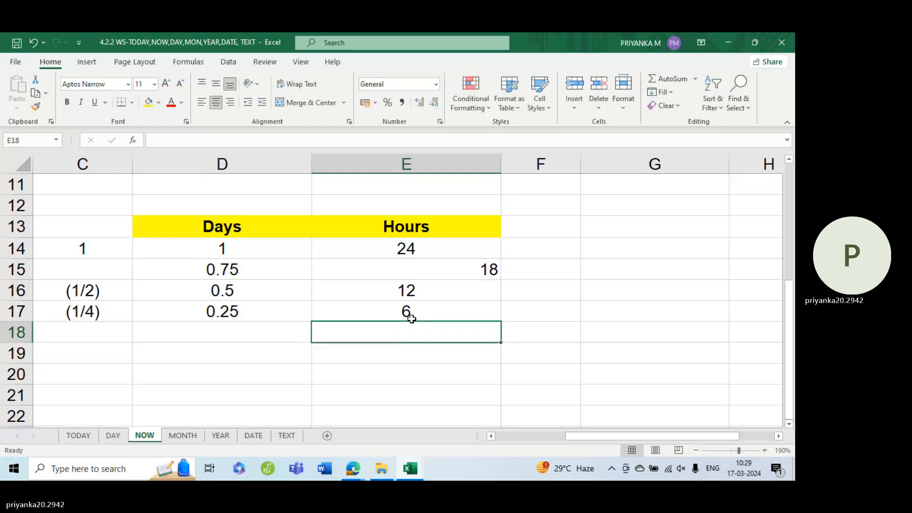
click(452, 275)
click(216, 102)
click(436, 296)
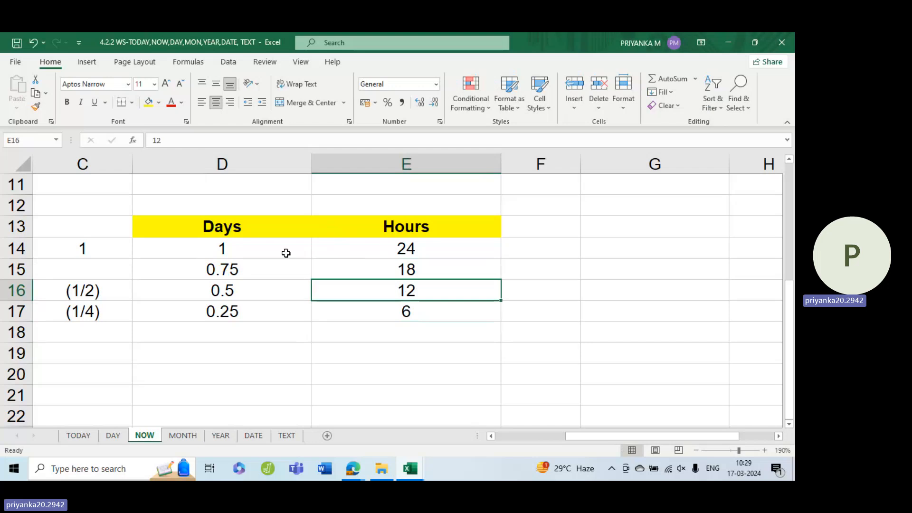
- Apply All Borders to the days-to-hours table in D13:E17
drag(202, 229, 422, 312)
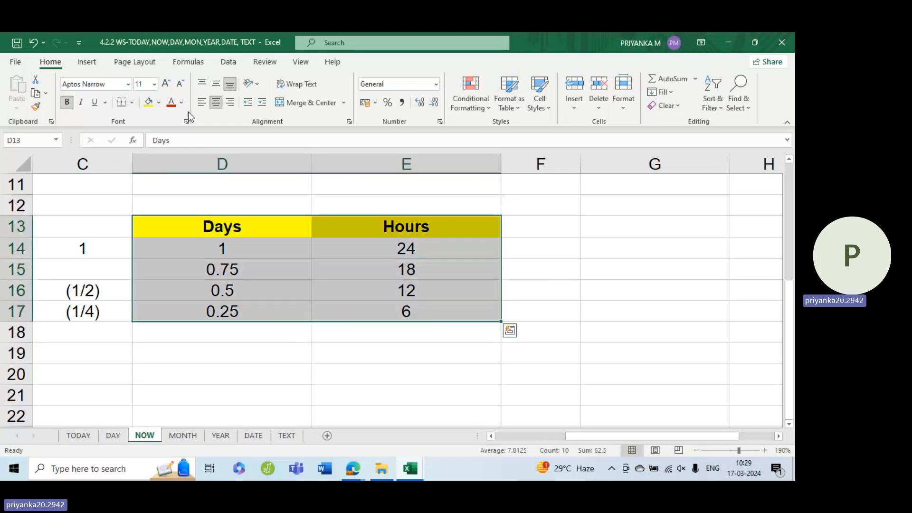
click(133, 103)
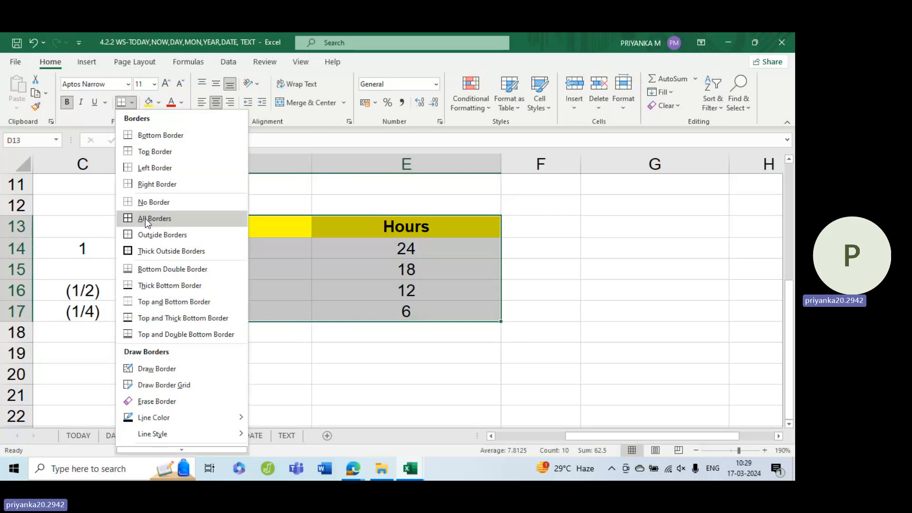
click(143, 217)
- Make the word "date" bold in the "Current date" description in cell E4
scroll(363, 361, up, 2)
scroll(364, 361, down, 2)
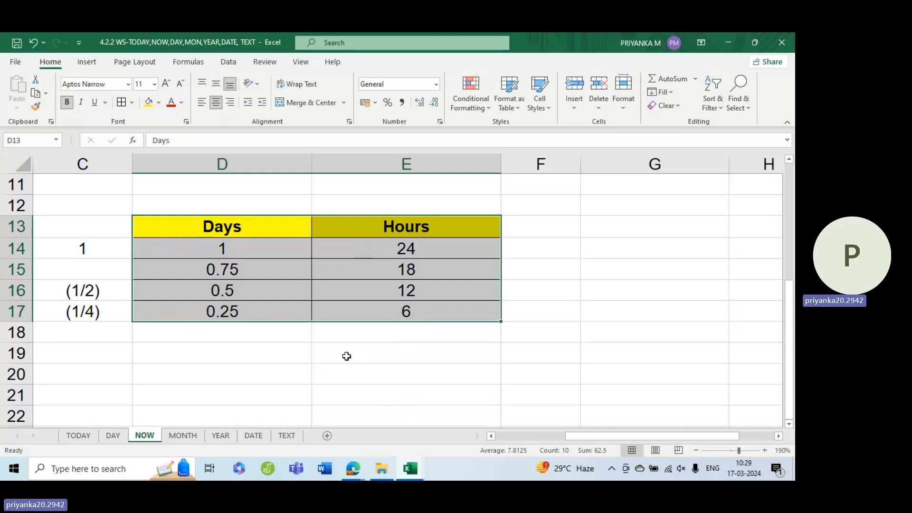
scroll(347, 356, up, 2)
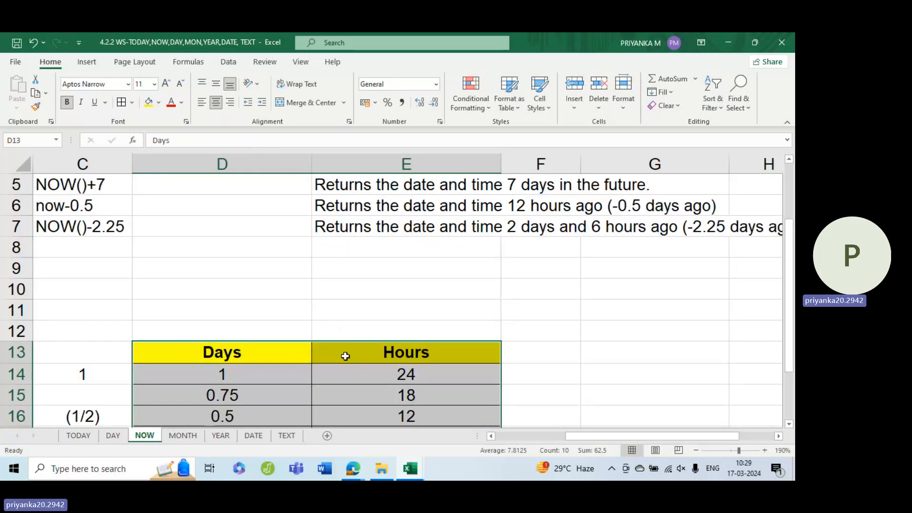
scroll(389, 383, down, 1)
scroll(393, 385, up, 3)
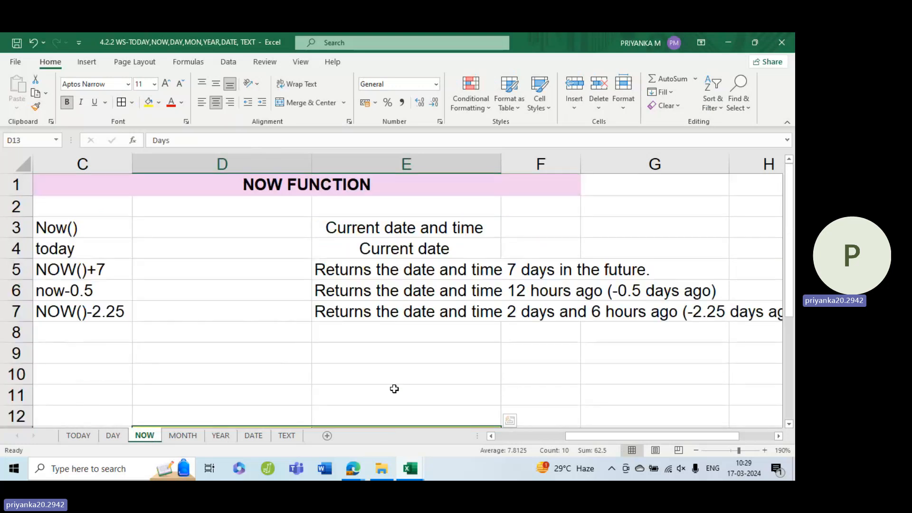
mouse_move(567, 436)
mouse_down()
mouse_move(549, 435)
mouse_move(575, 434)
mouse_move(552, 435)
mouse_up()
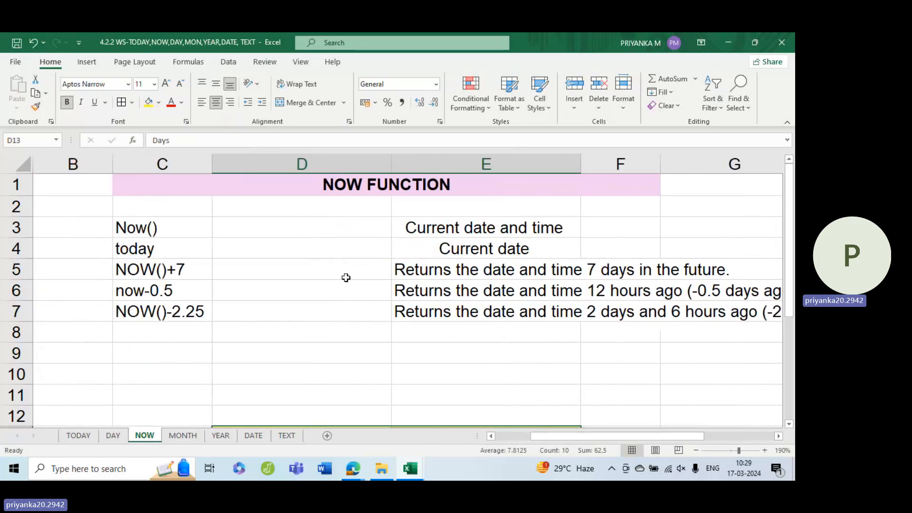
click(172, 246)
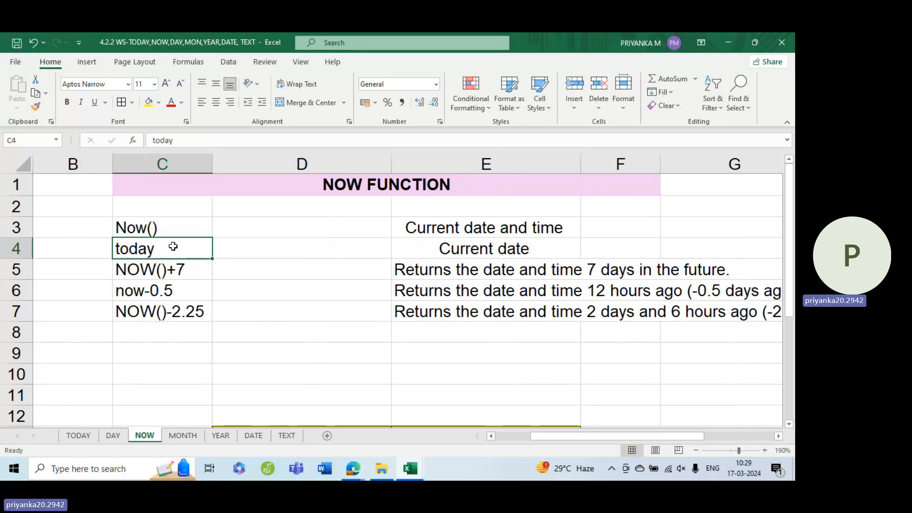
click(475, 249)
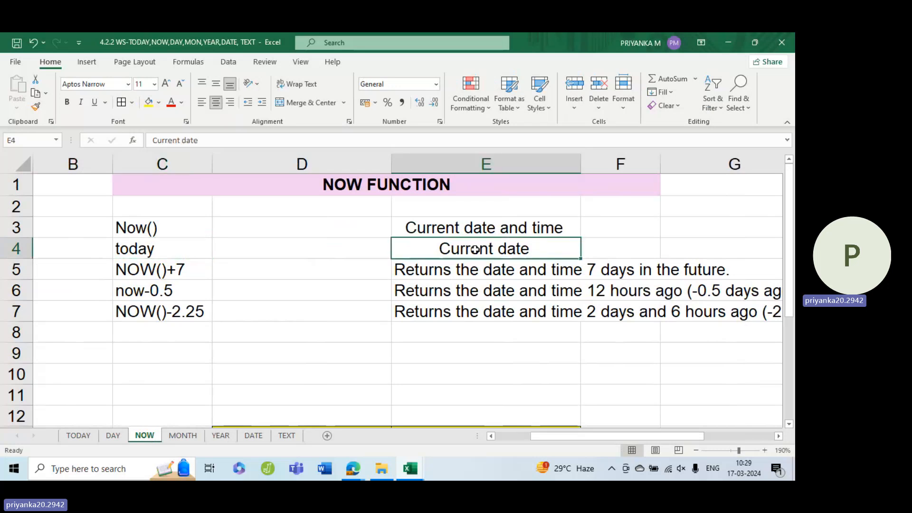
double_click(512, 249)
key(ctrl+b)
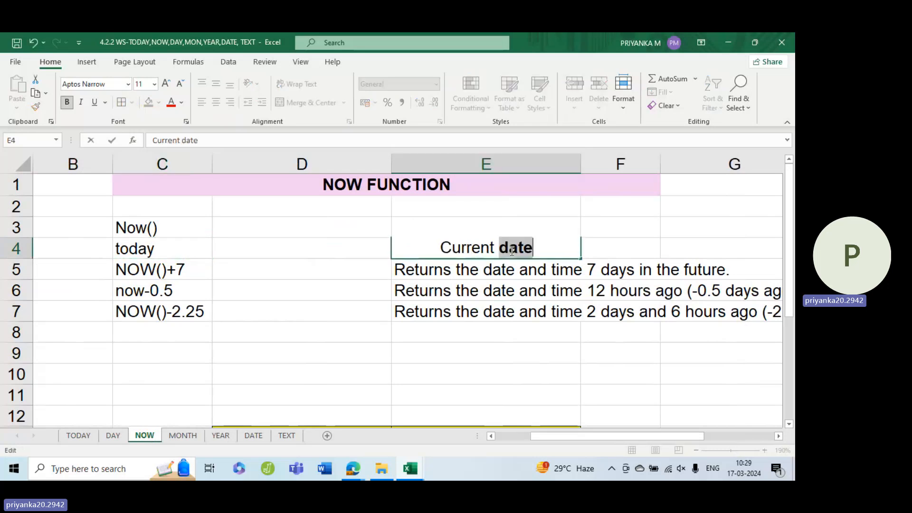
click(575, 312)
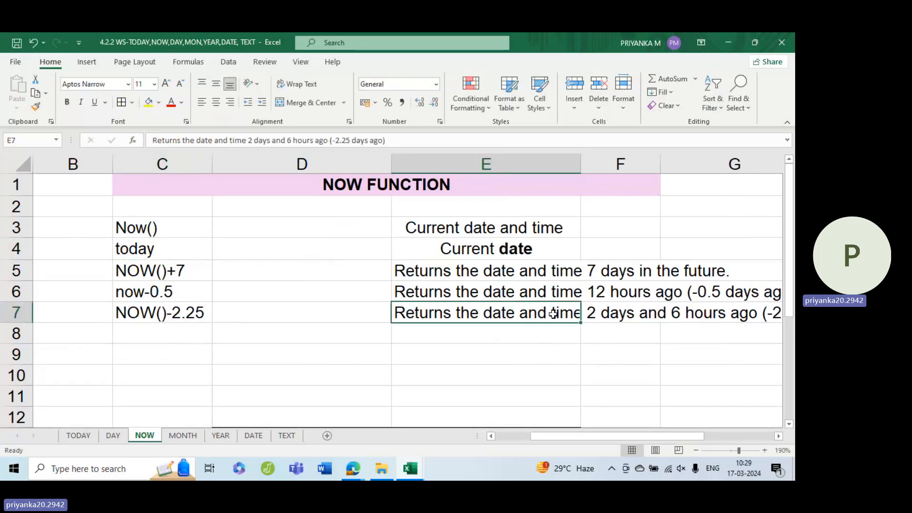
- Make the words "date and time" bold in the "Current date and time" description in cell E3
double_click(462, 228)
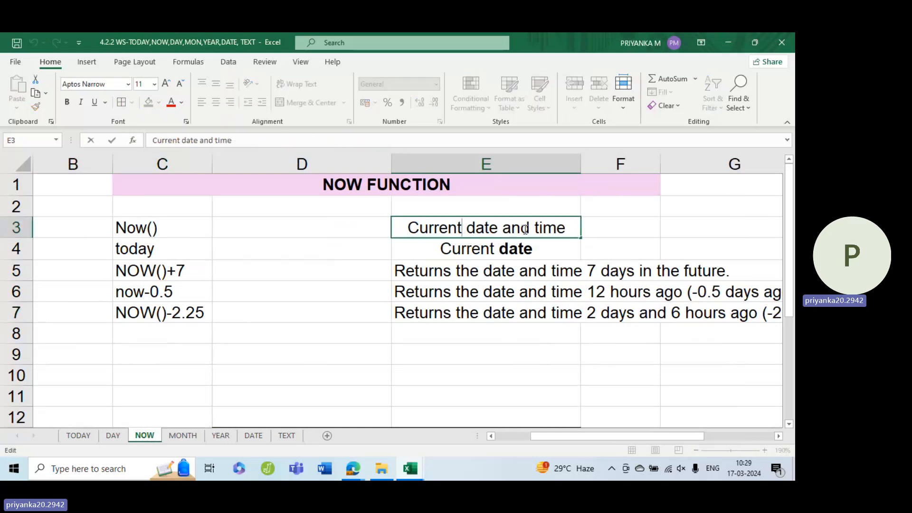
drag(467, 228, 567, 227)
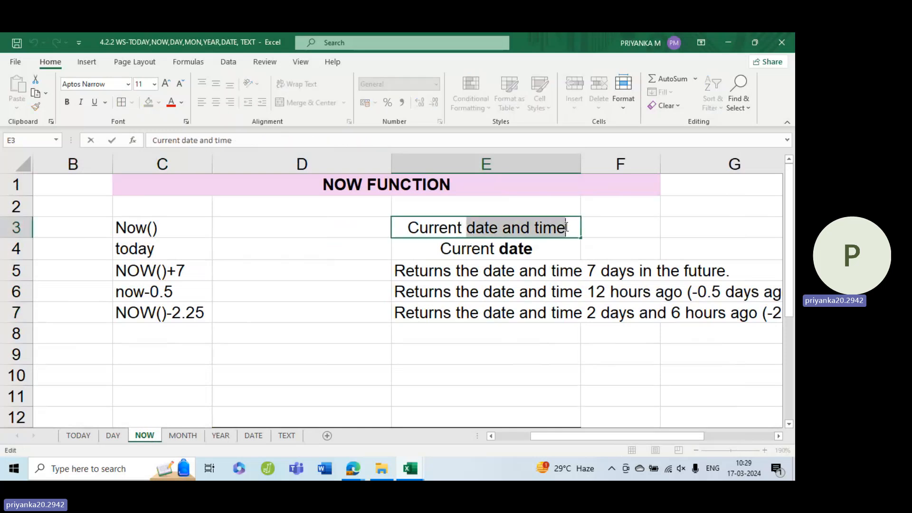
key(ctrl+b)
click(562, 284)
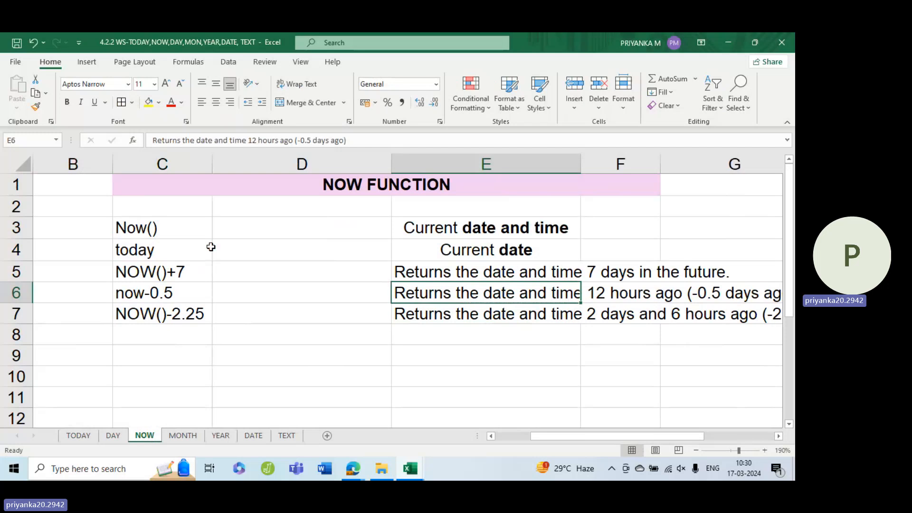
- Enter the formula =TODAY() in cell D4 beside the "today" label
click(341, 227)
click(376, 246)
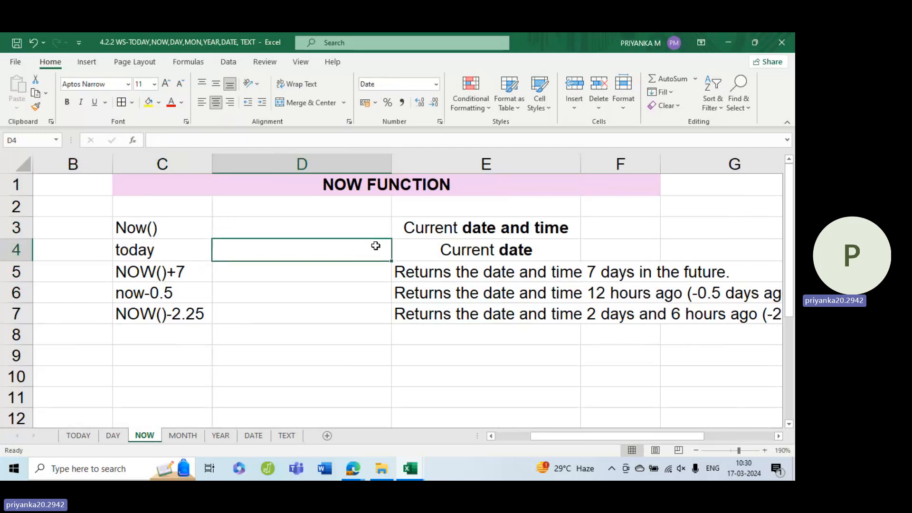
text(=today)
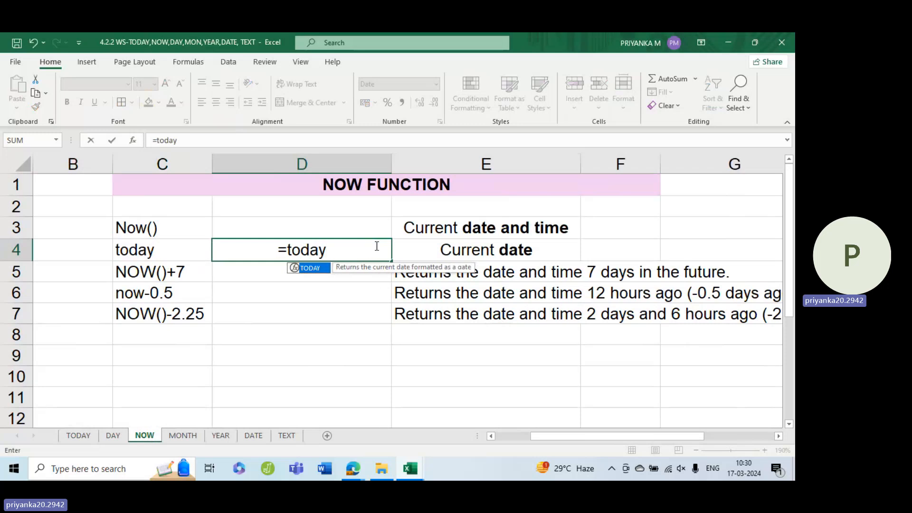
key(Tab)
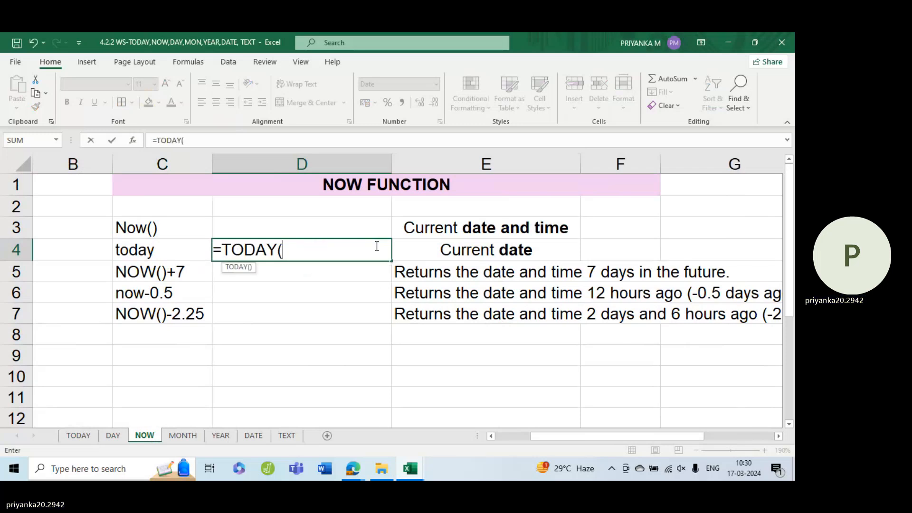
text())
key(Return)
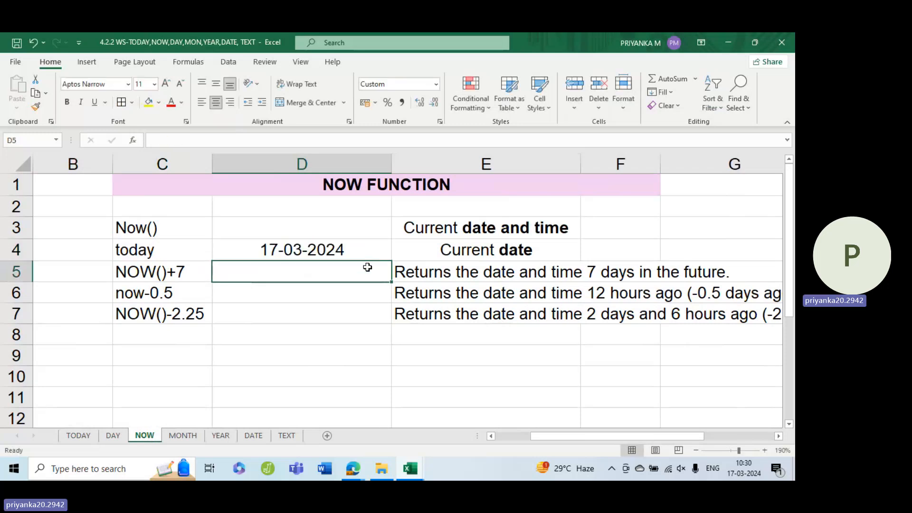
- Enter the formula =NOW() in cell D3 beside the "Now()" label
click(293, 230)
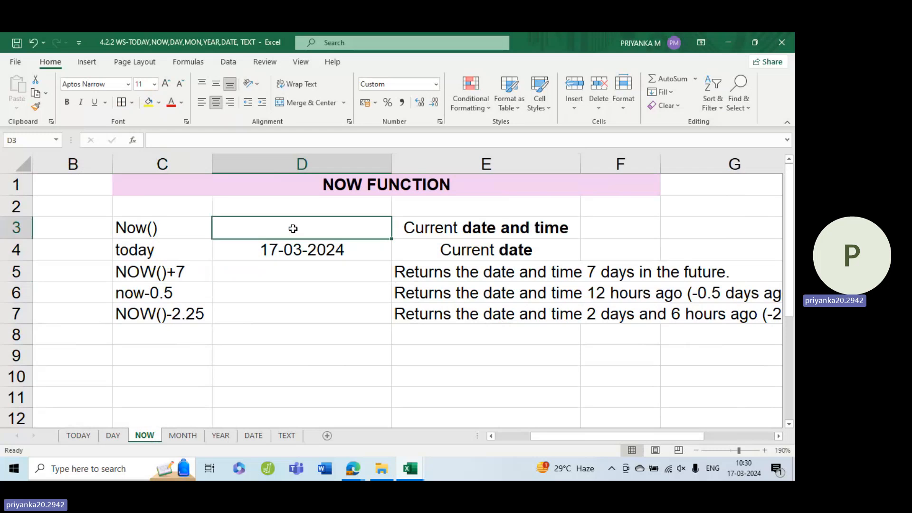
text(=)
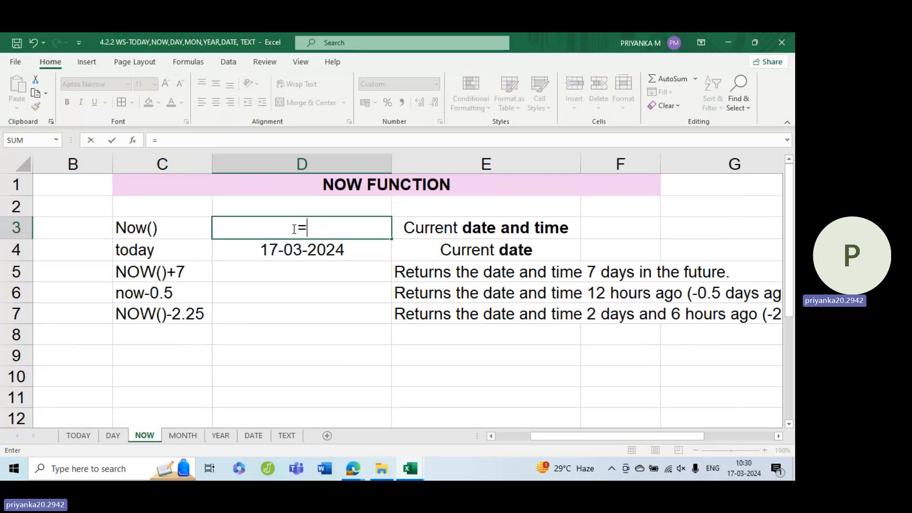
text(now)
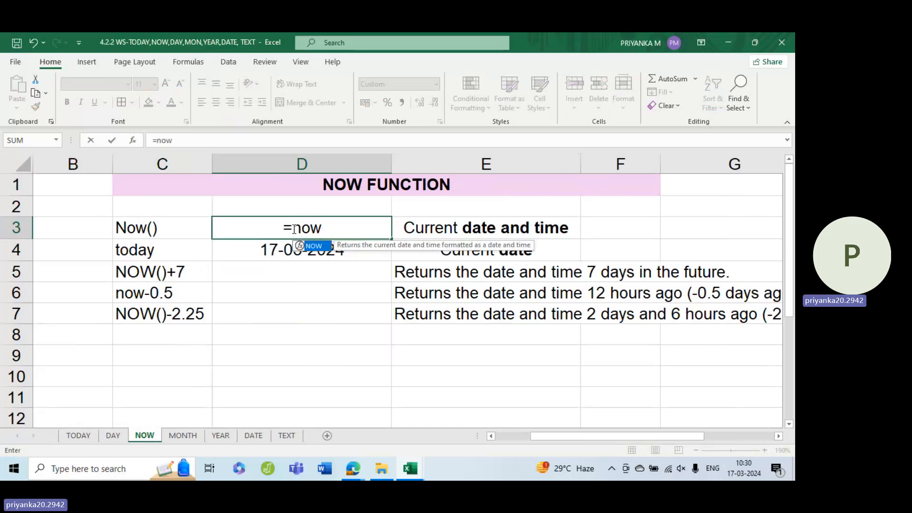
key(Tab)
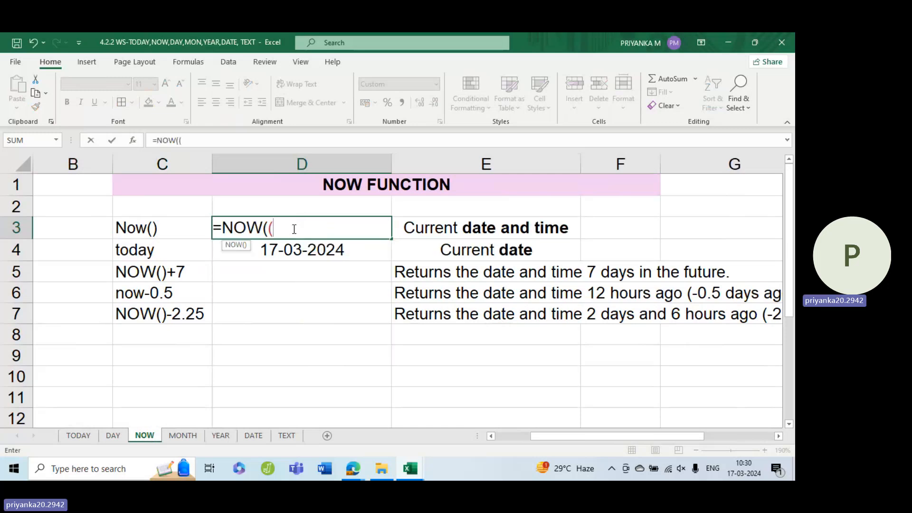
text())
key(Return)
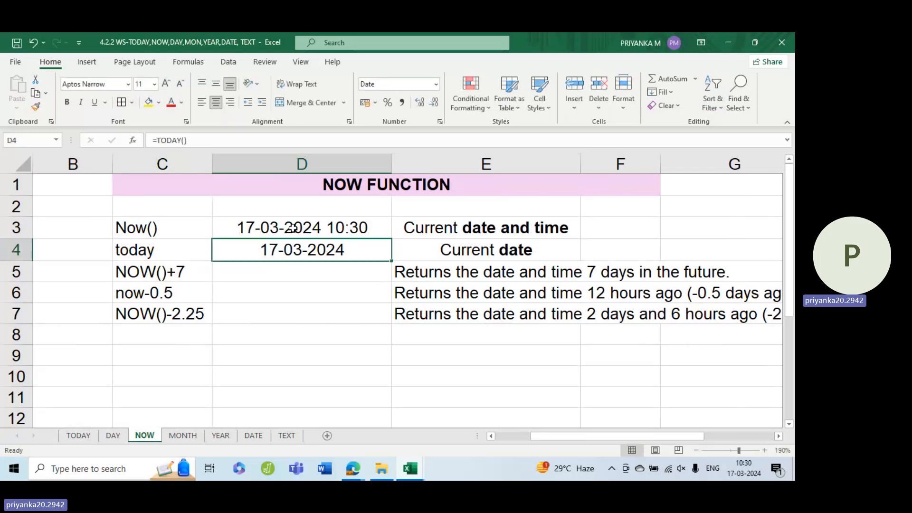
click(288, 222)
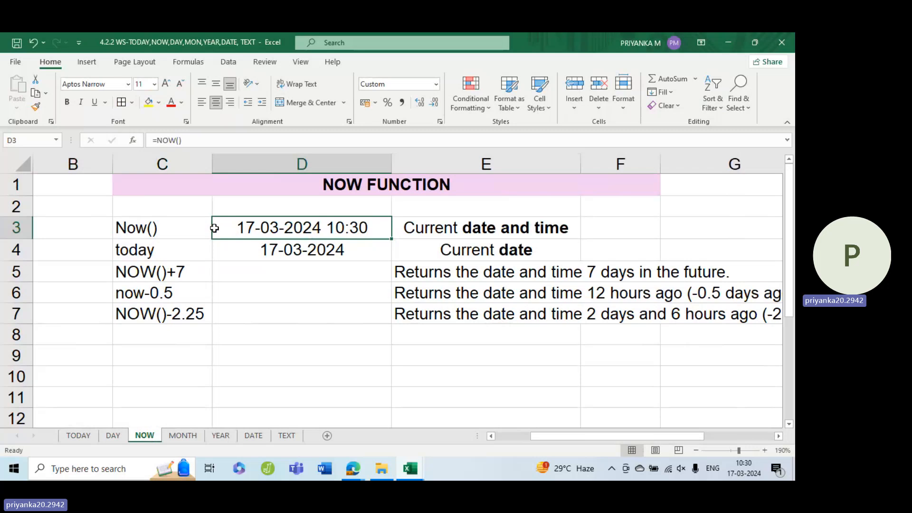
- Enter the formula =now()+7 in cell D5 to return the date and time seven days in the future
click(319, 267)
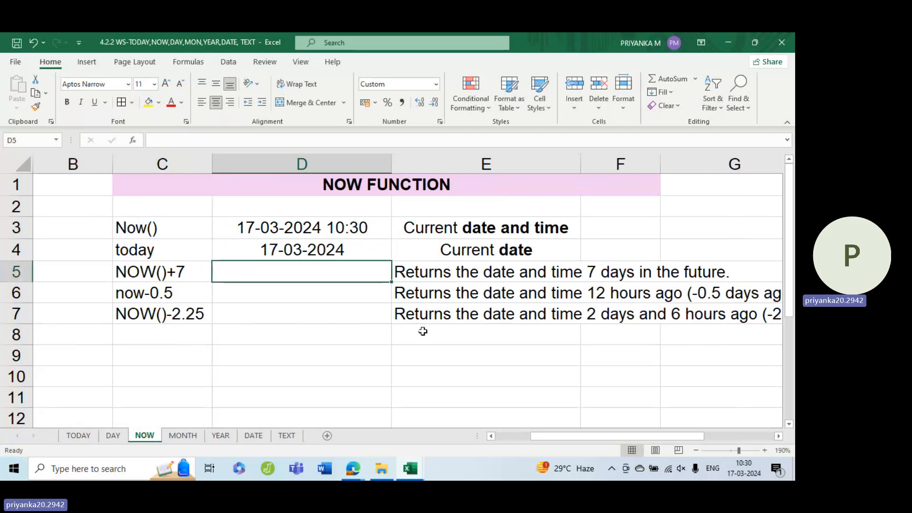
click(482, 264)
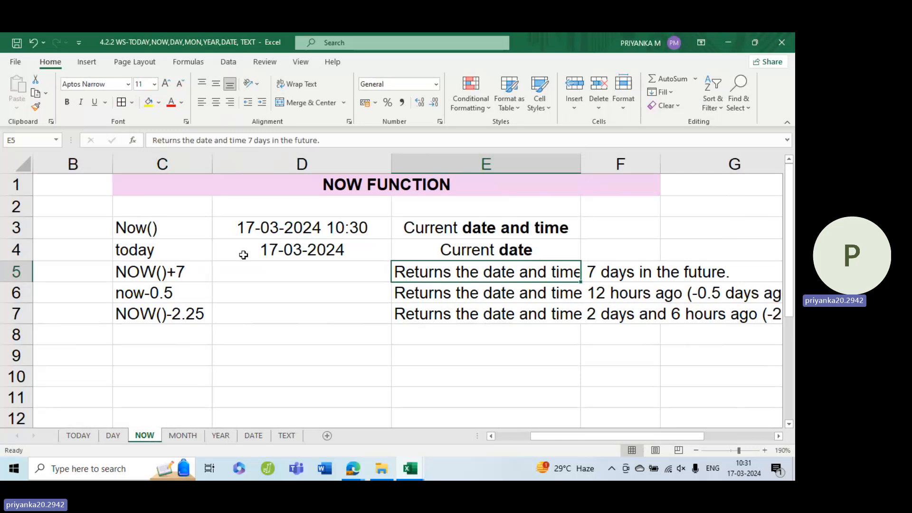
click(334, 270)
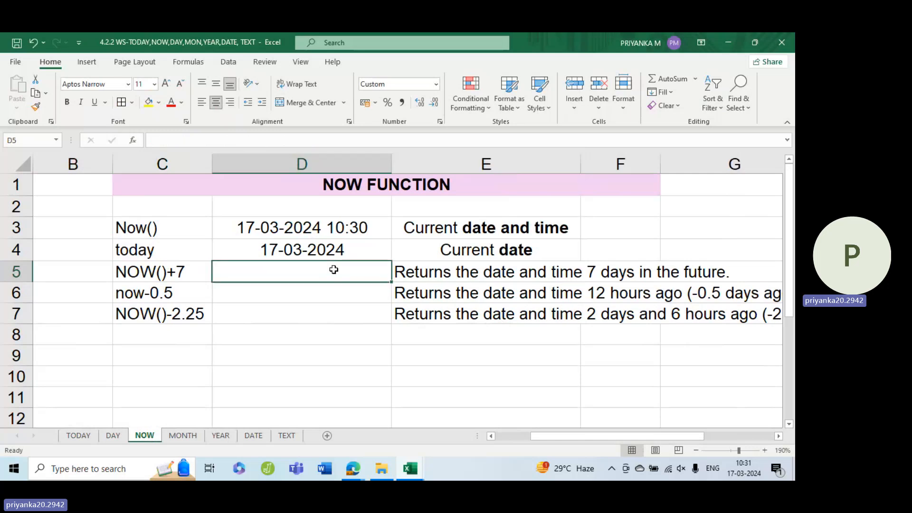
text(=)
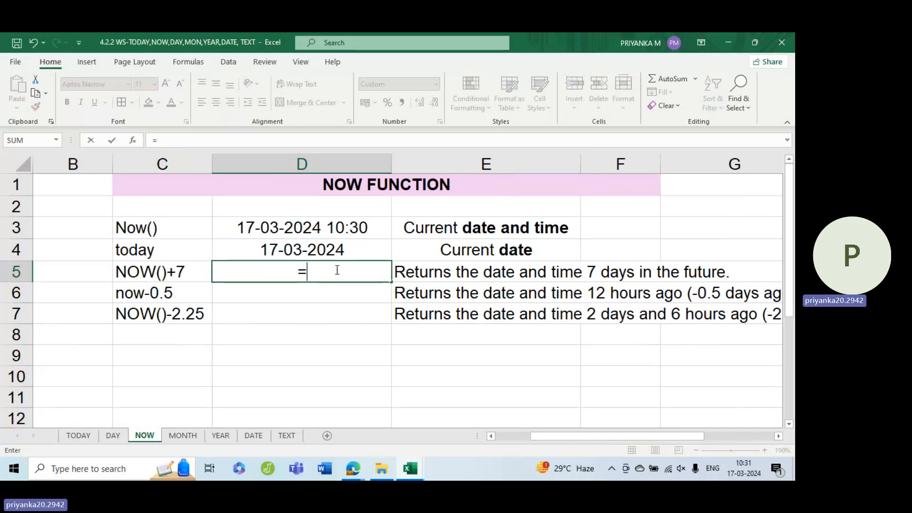
text(now()
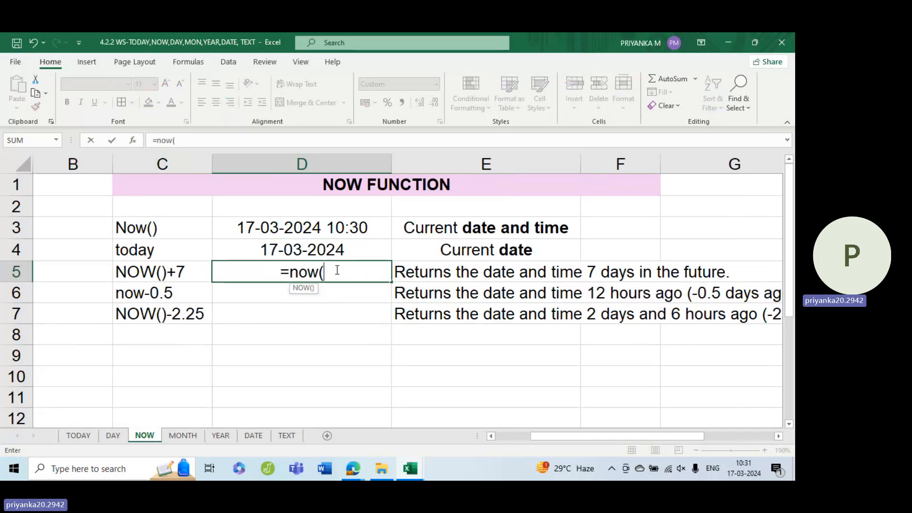
text()+)
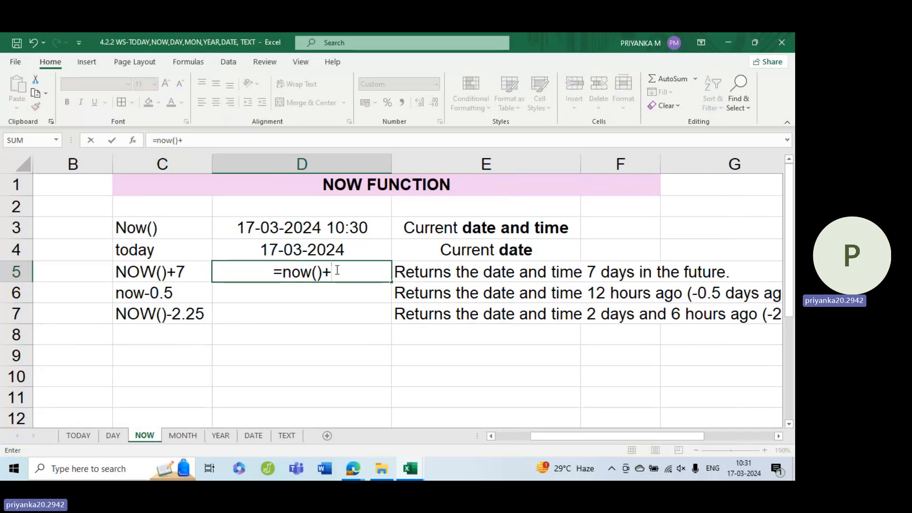
text(7)
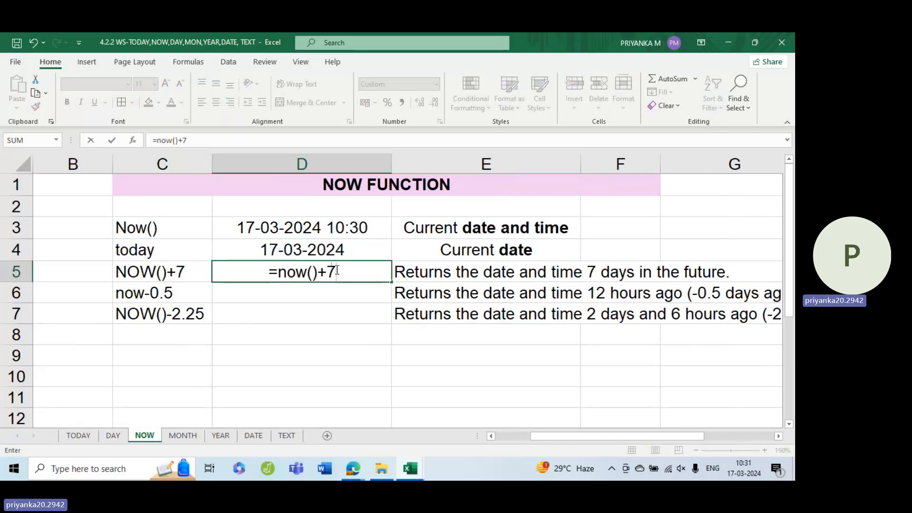
key(Return)
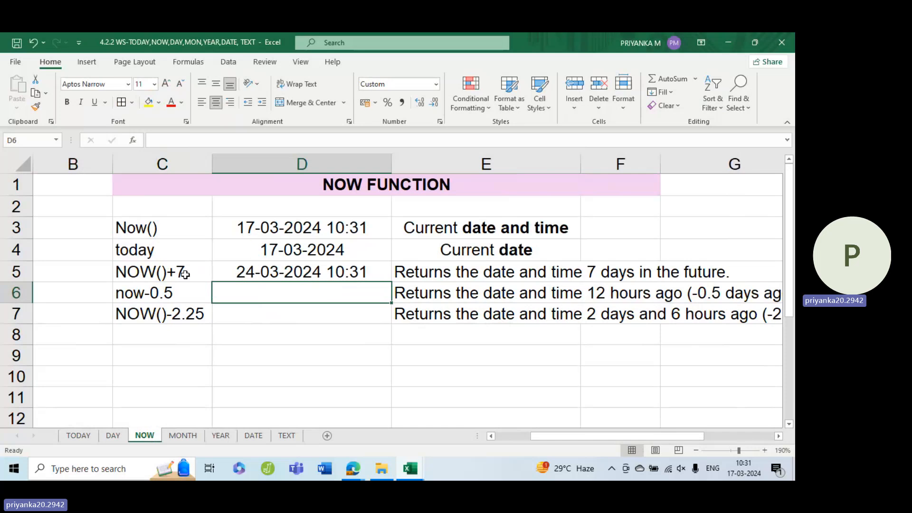
- Enter the formula =now()-0.5 in cell D6 to return the date and time 12 hours ago
click(143, 313)
click(157, 296)
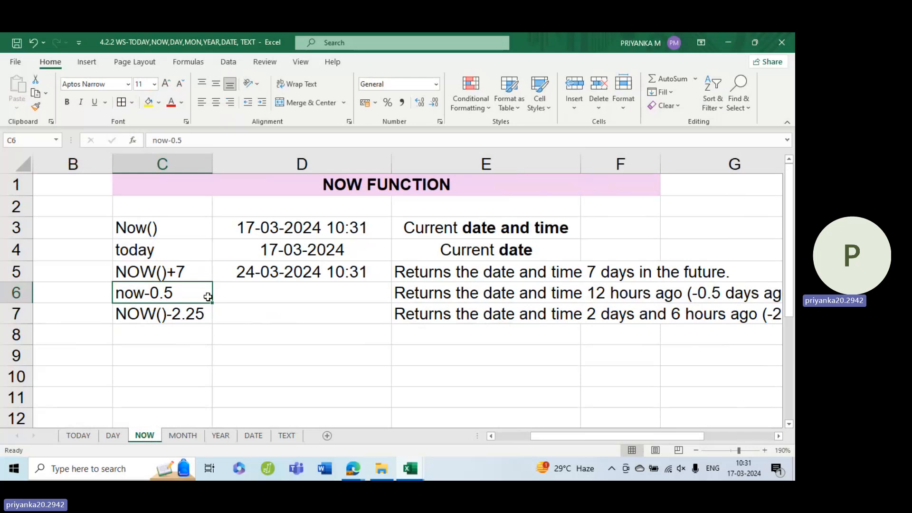
click(300, 297)
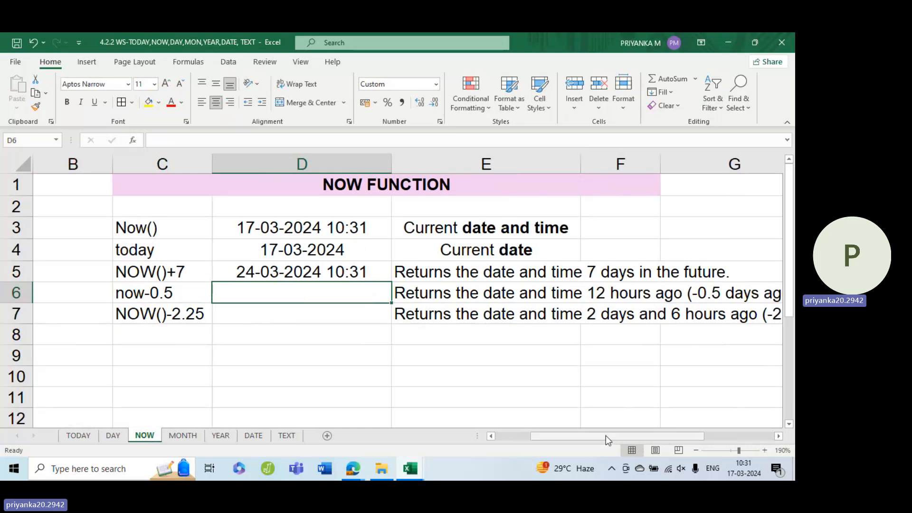
drag(606, 436, 641, 436)
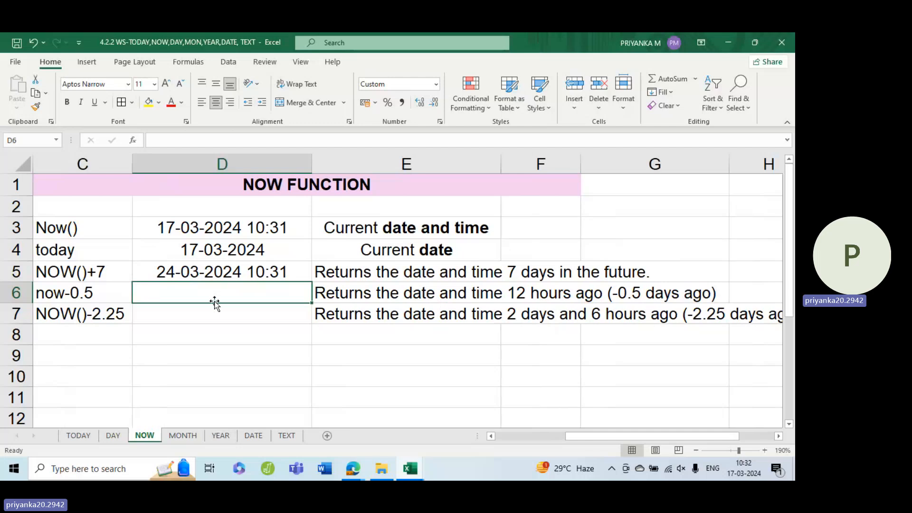
text(=)
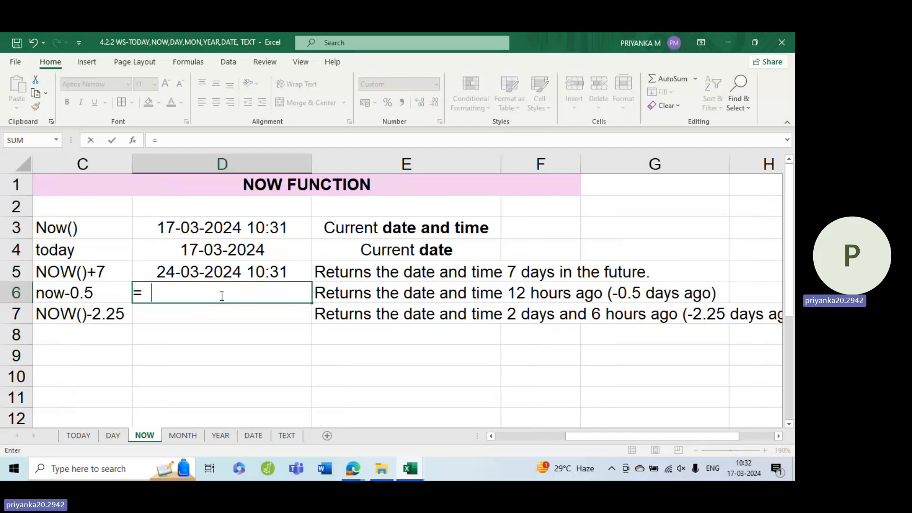
text(now()-)
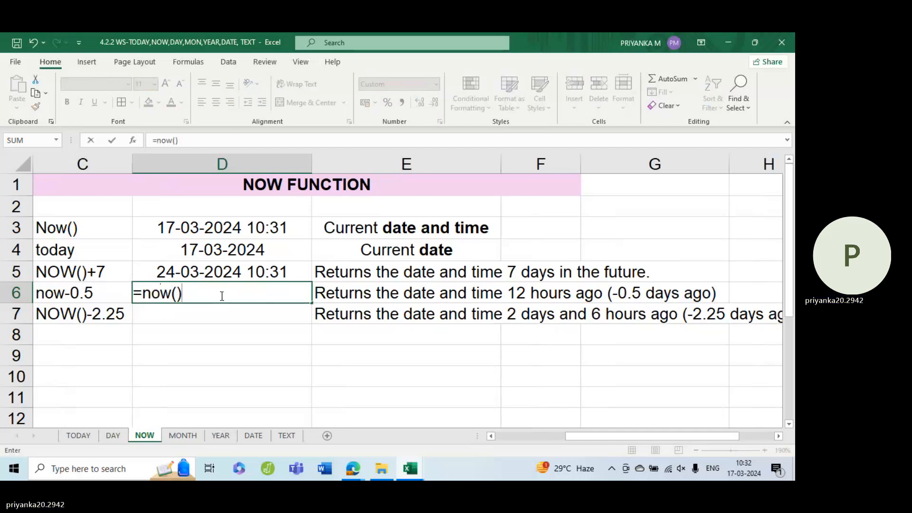
text(0.5)
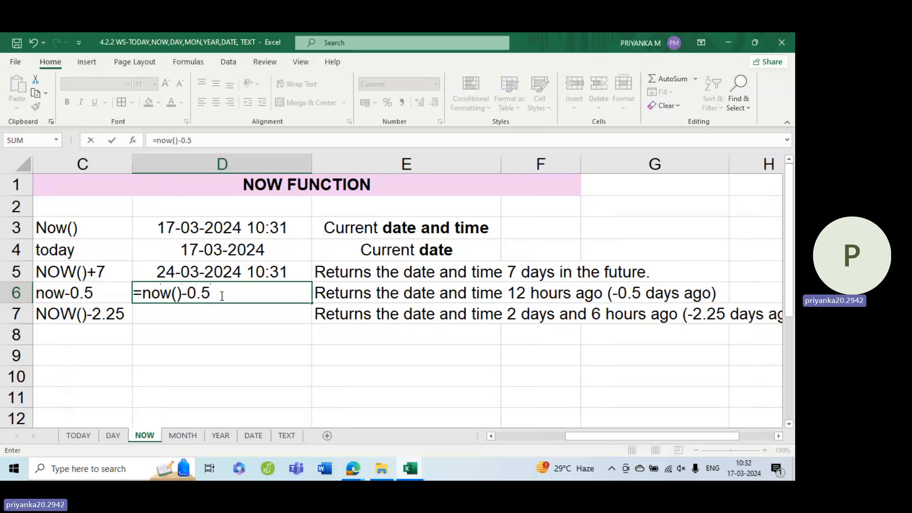
key(Return)
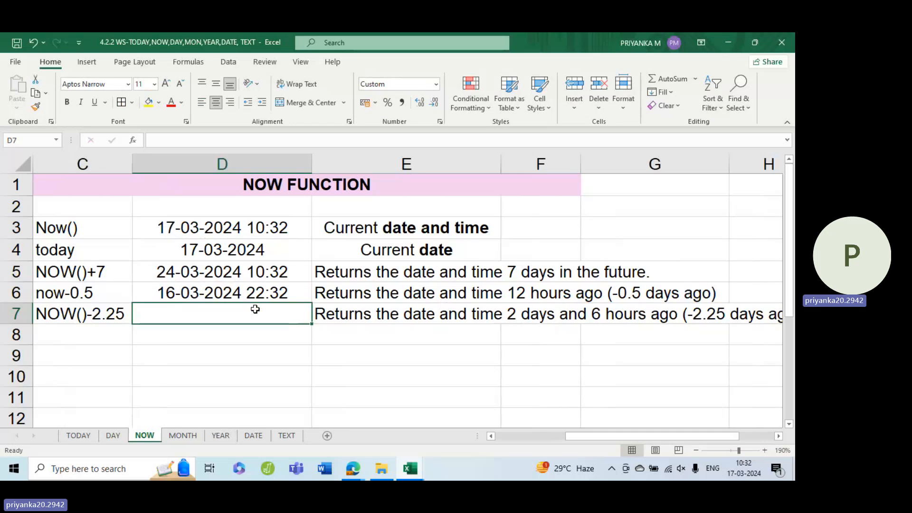
click(262, 288)
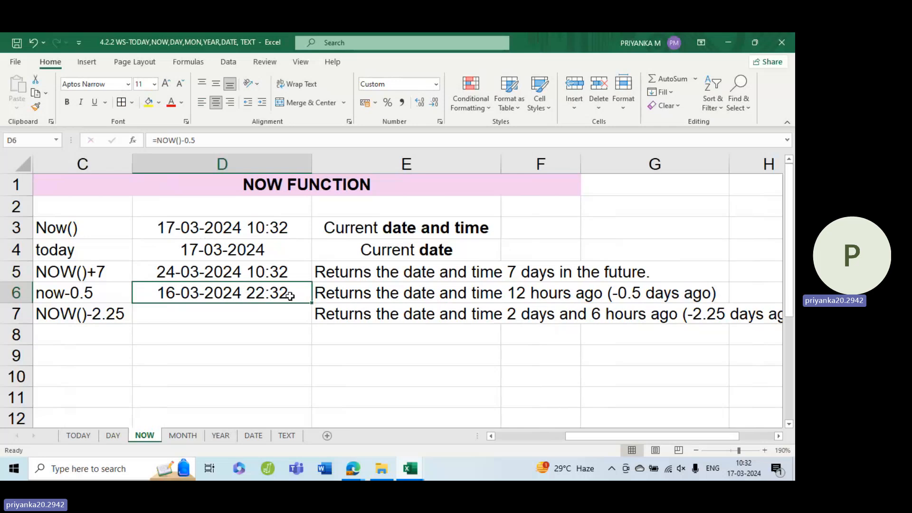
- Enter the formula =now()-2.25 in cell D7 to return the date and time 2 days and 6 hours ago
click(226, 312)
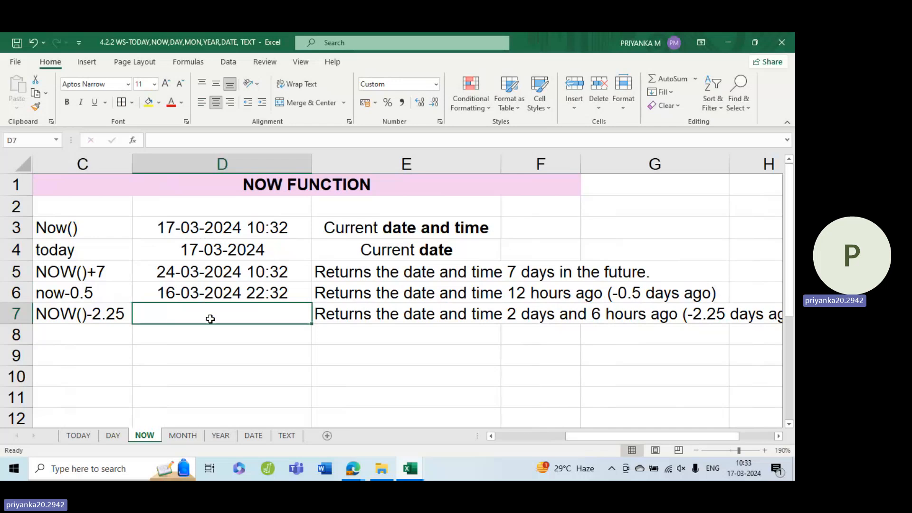
text(=now)
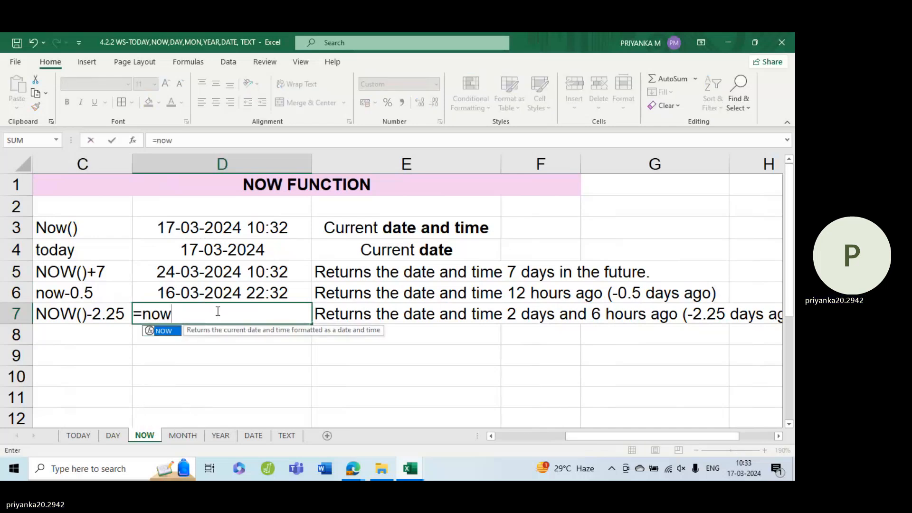
text(()-)
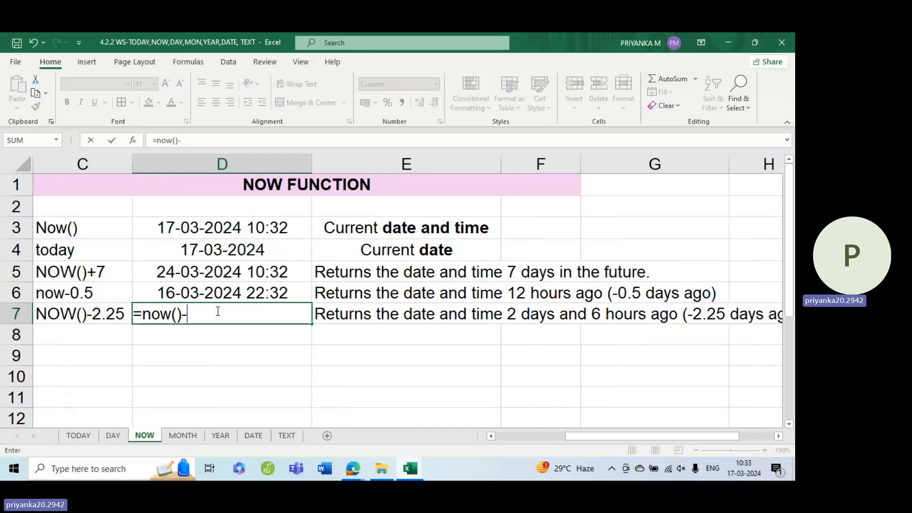
text(2.25)
key(Return)
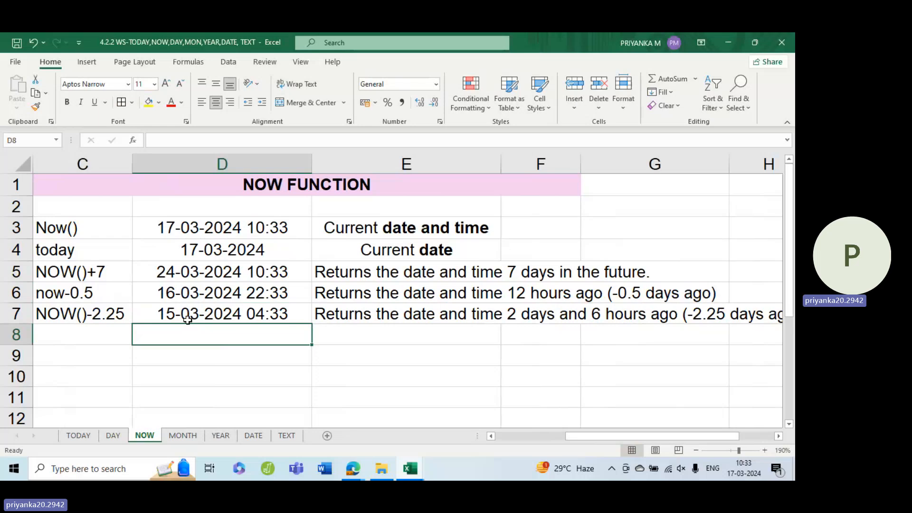
click(261, 228)
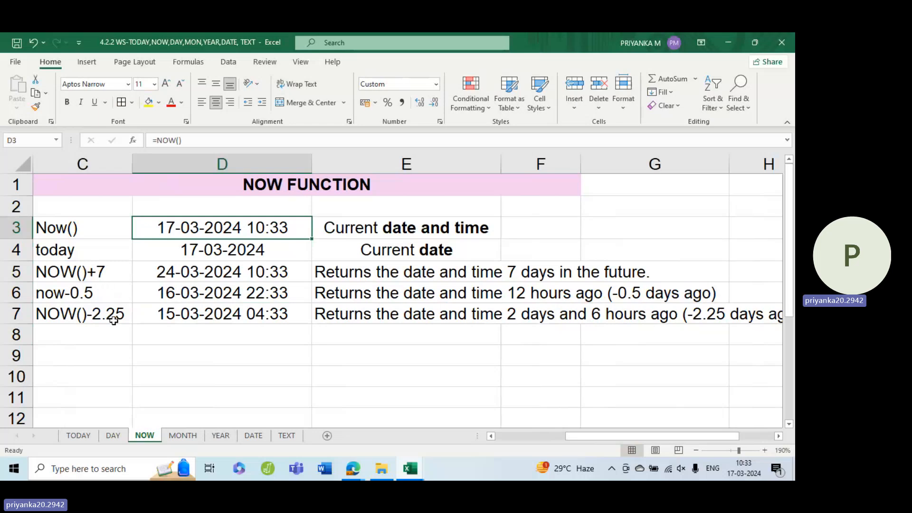
- Enter the label "now()-0.75" in cell C9, below the existing NOW examples
click(95, 348)
text(now)
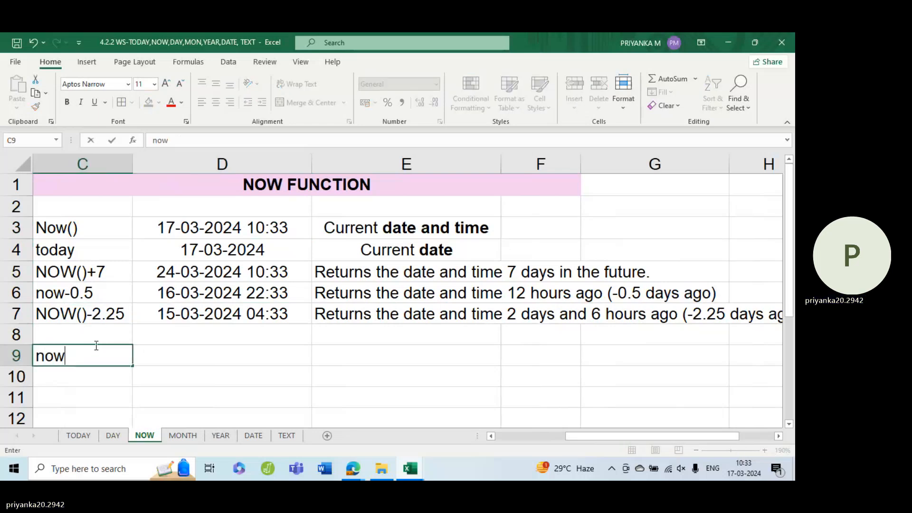
text(()-)
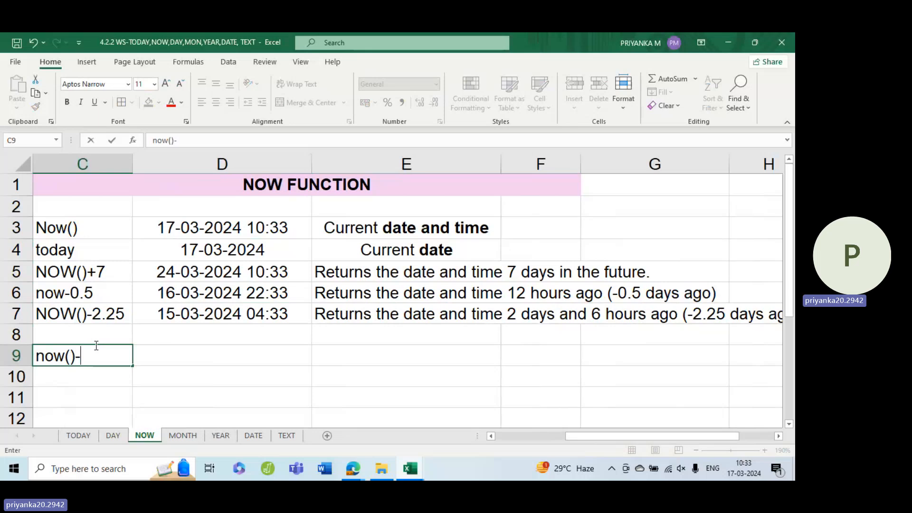
text(0.)
text(75)
- Enter the formula =now()-0.75 in cell D9 to return the date and time 18 hours ago
click(203, 351)
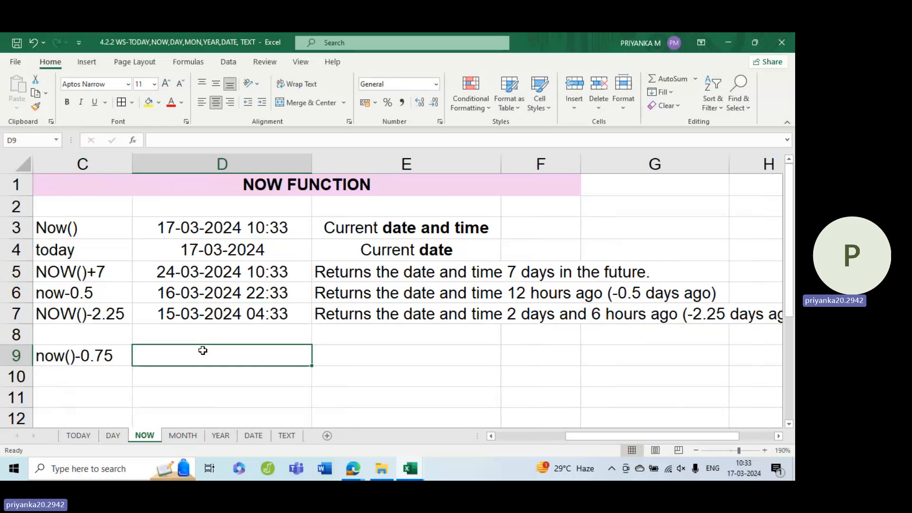
text(=no)
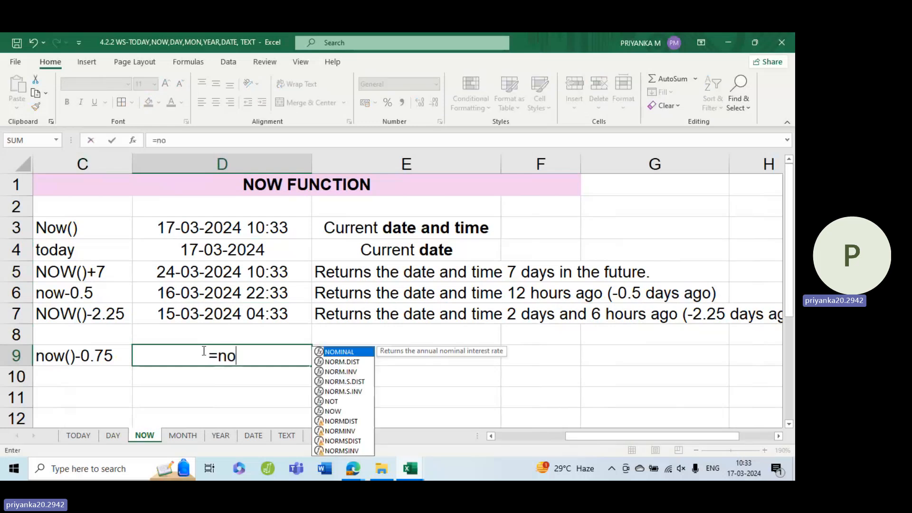
text(w())
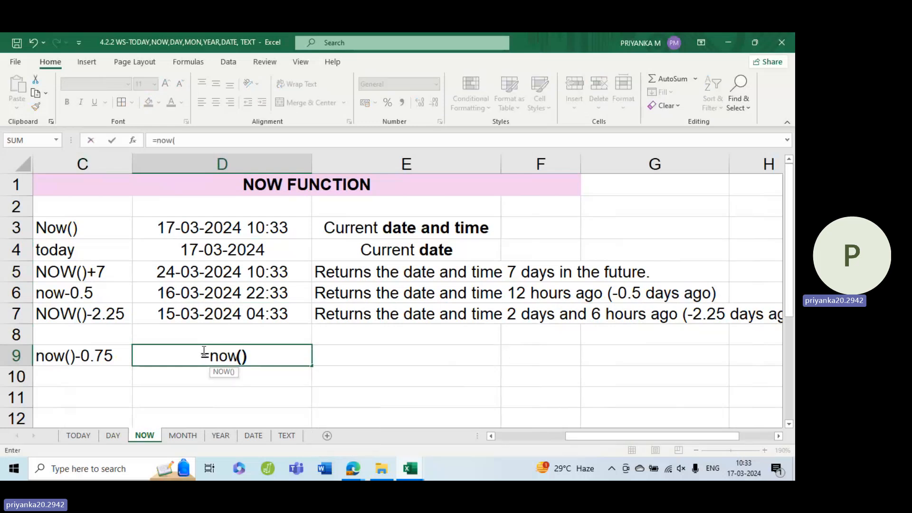
text(-0)
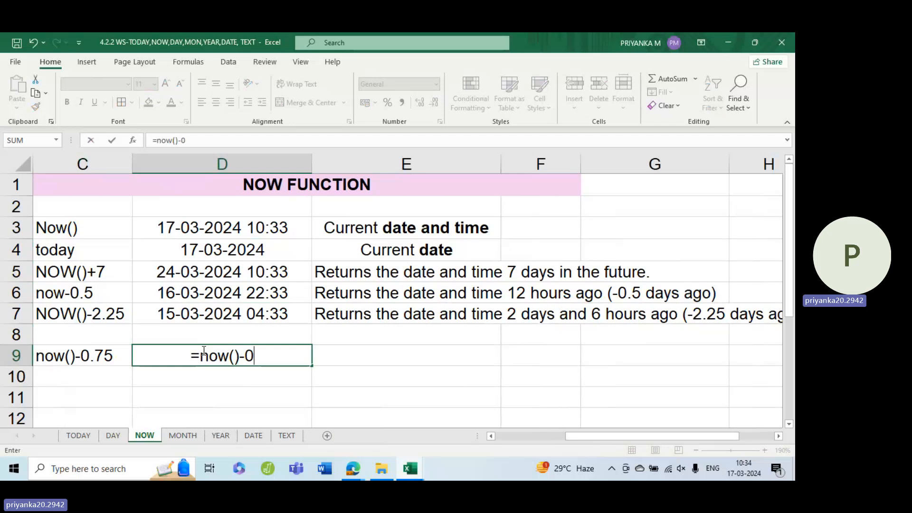
text(.75)
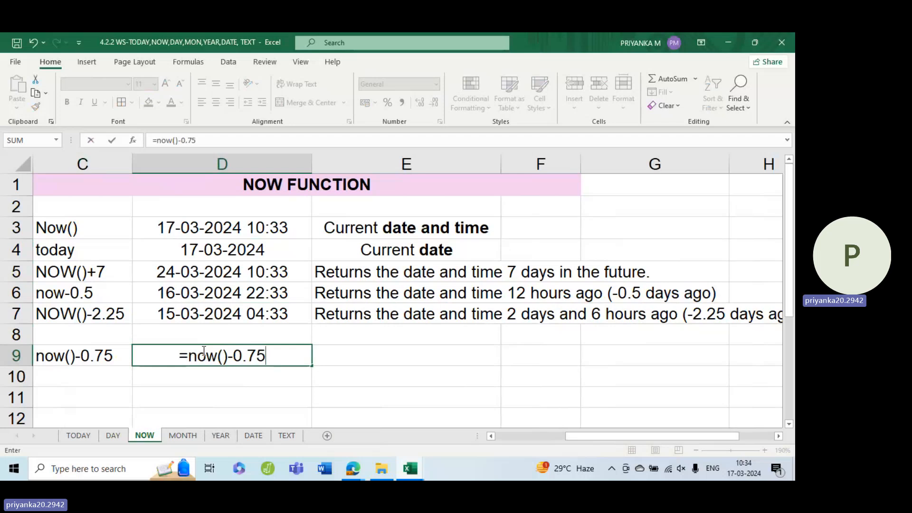
key(Return)
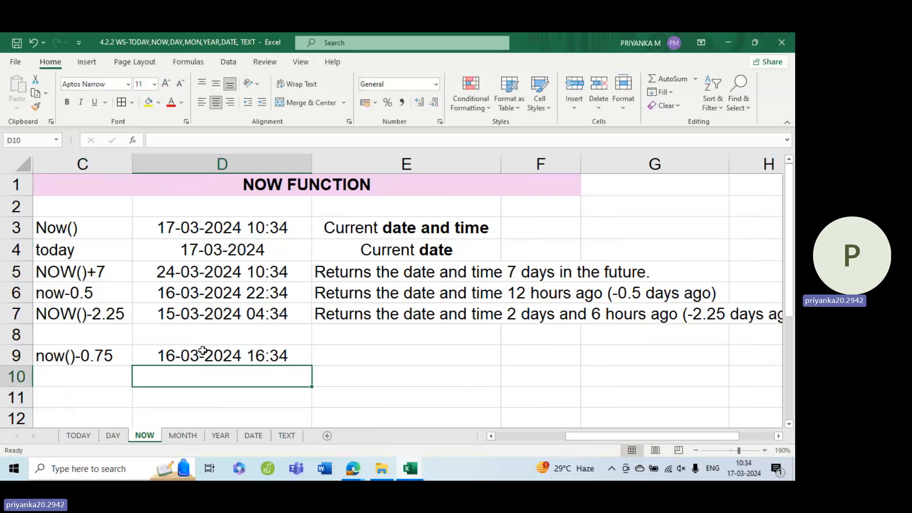
- Examine the formula and its date and time result in cell D9
double_click(276, 357)
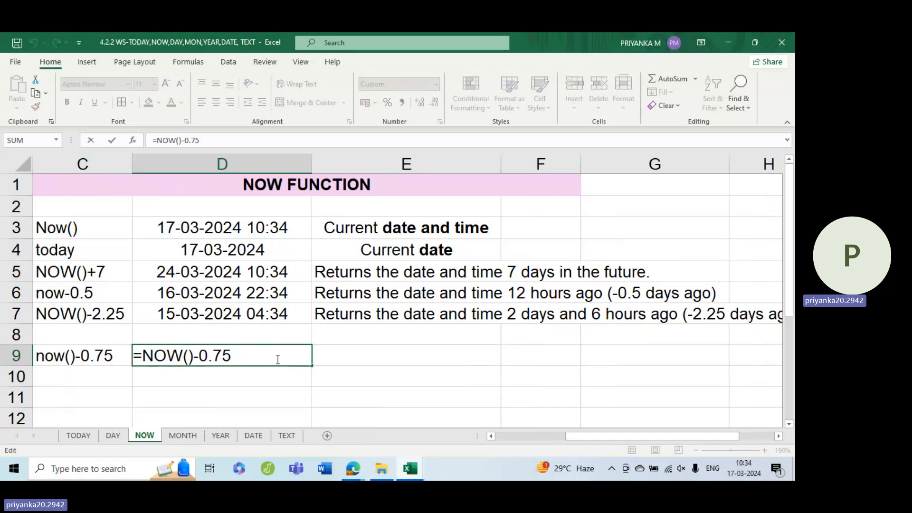
key(Return)
key(Return)
click(266, 357)
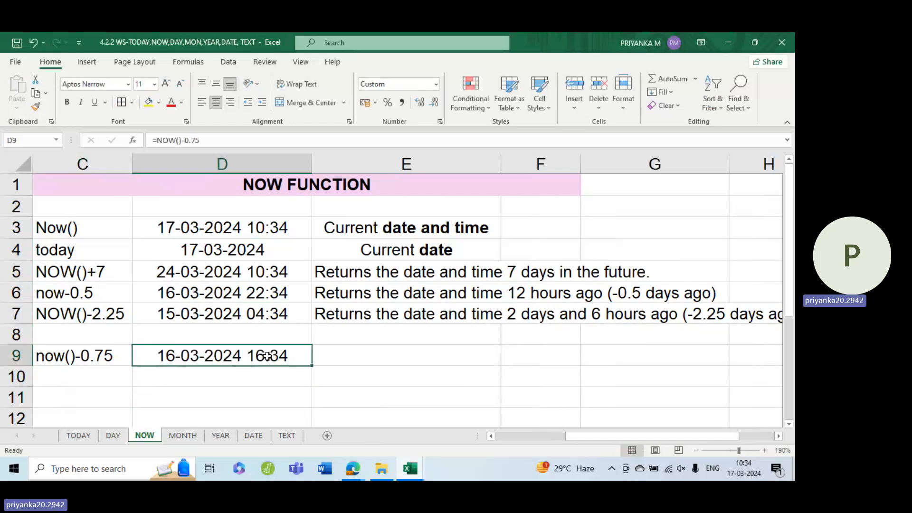
double_click(269, 357)
key(Return)
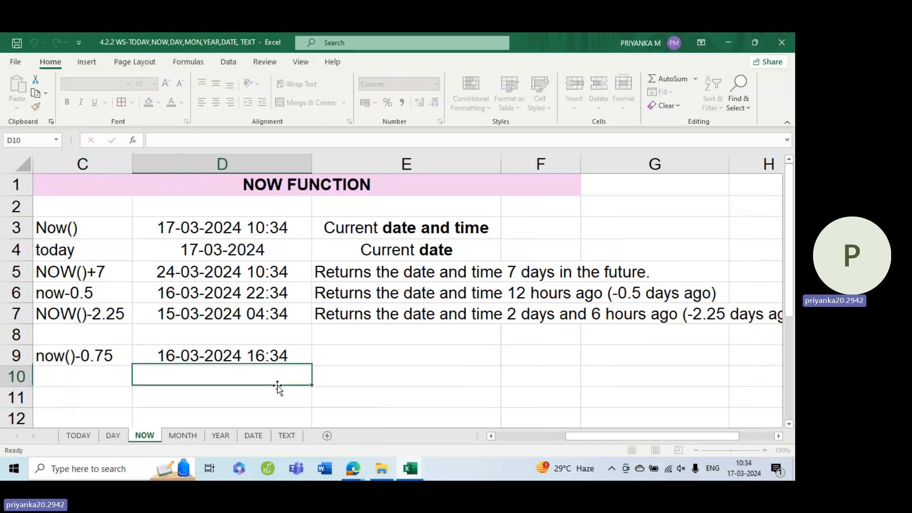
click(221, 355)
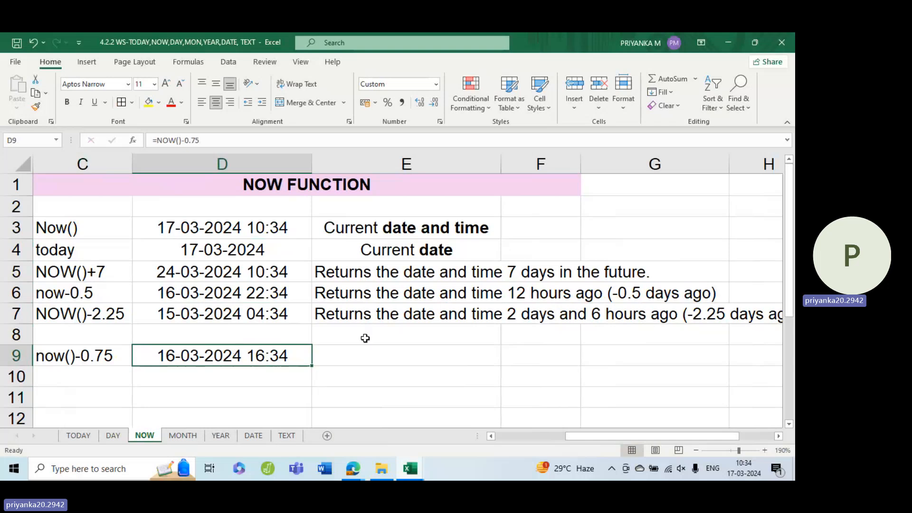
- Copy the description in cell E7 into cell E9 beside the now()-0.75 example
click(384, 318)
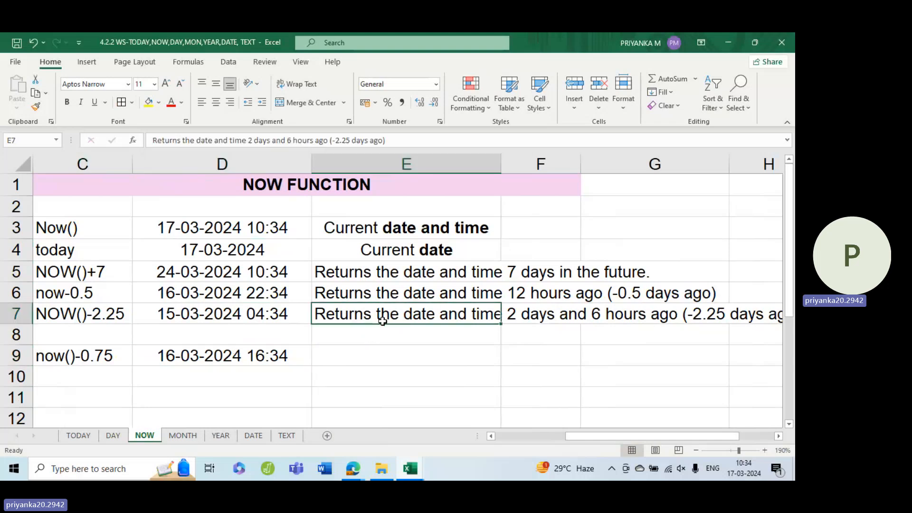
key(ctrl+c)
click(351, 356)
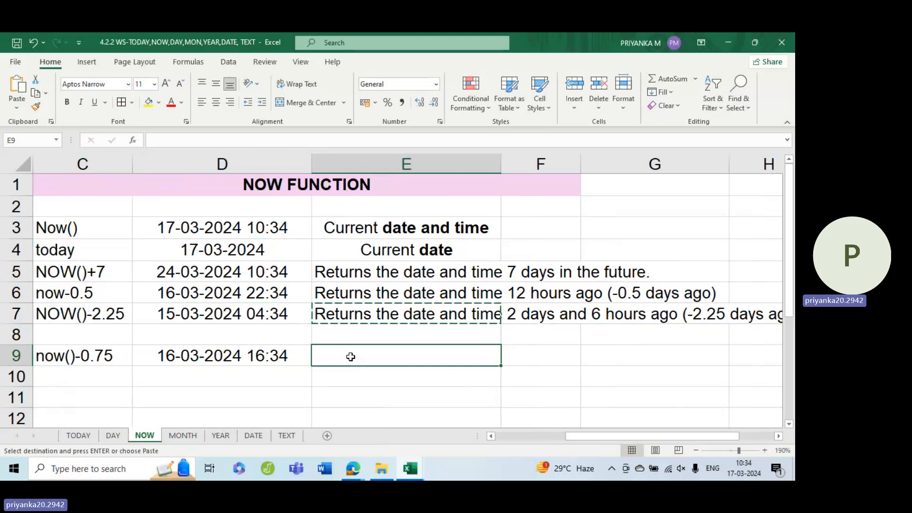
key(ctrl+v)
- Edit the description in cell E9 to read "Returns the date and time 18 hours ago (-0.75 days ago)"
double_click(479, 353)
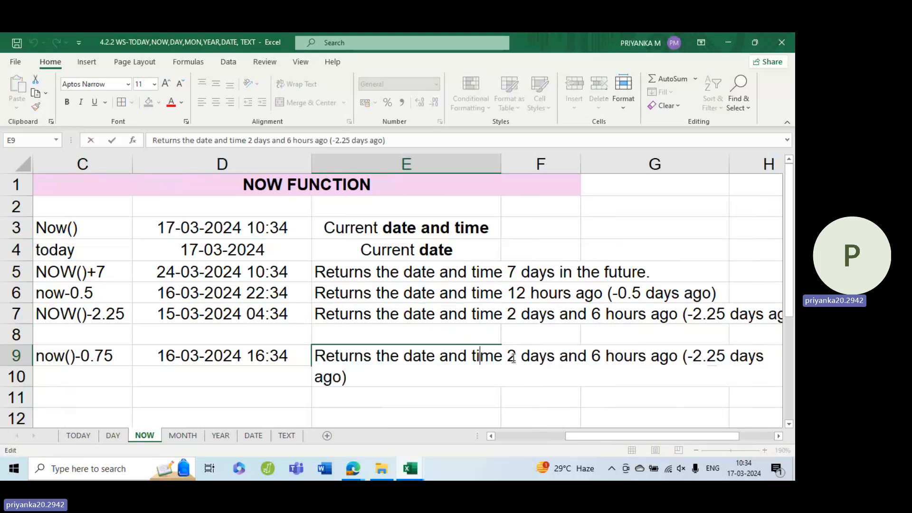
drag(508, 360, 603, 358)
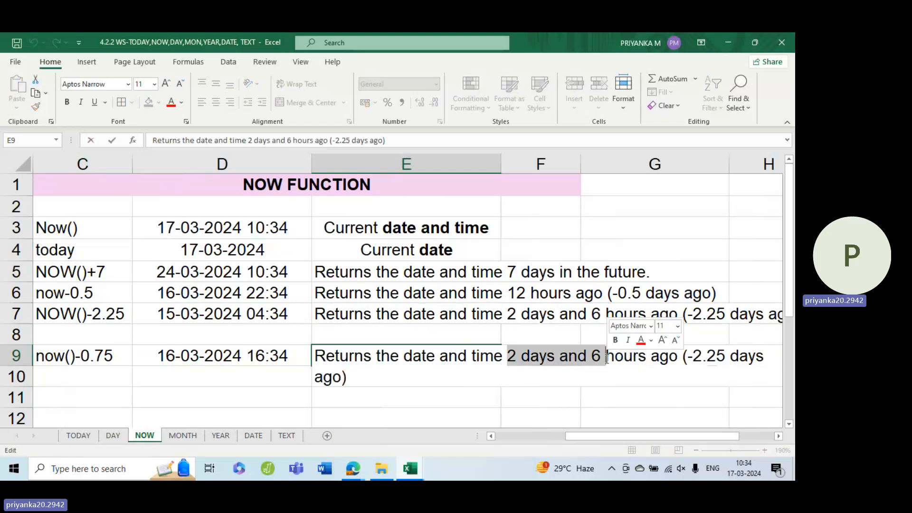
text(18)
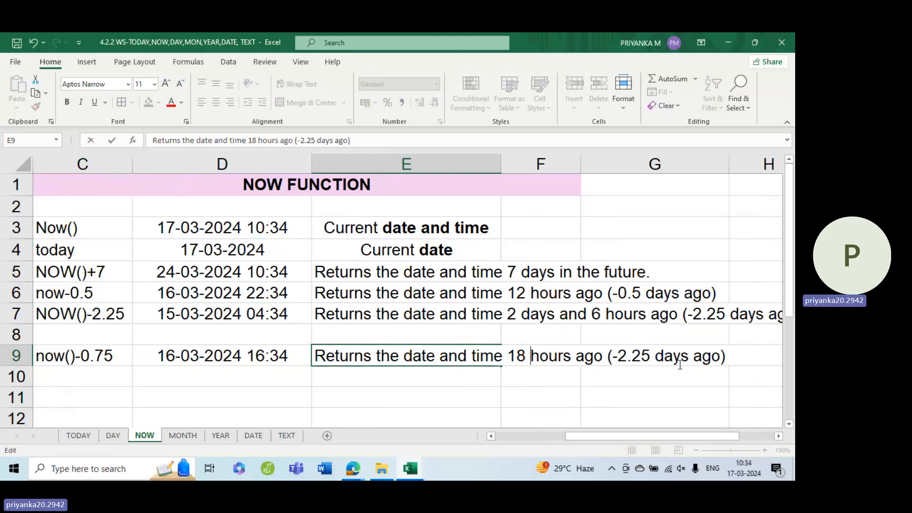
click(618, 357)
drag(618, 357, 650, 357)
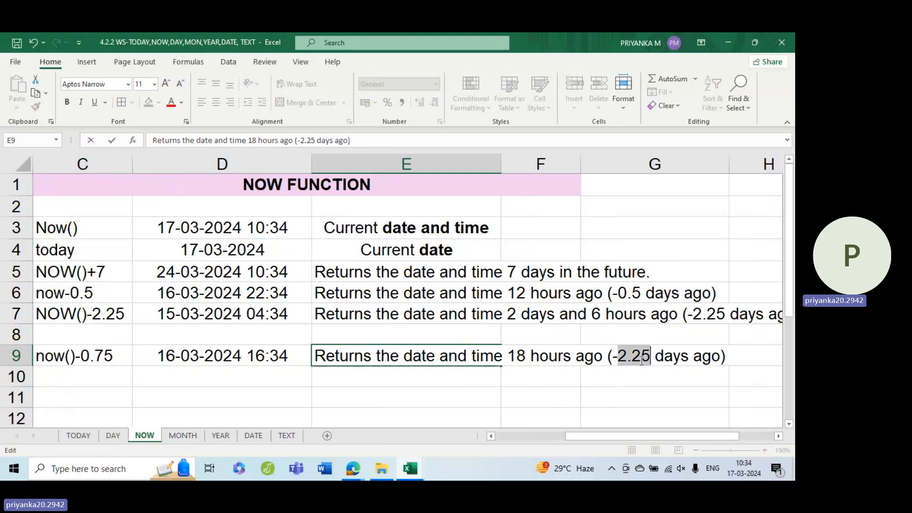
text(0)
text(.75)
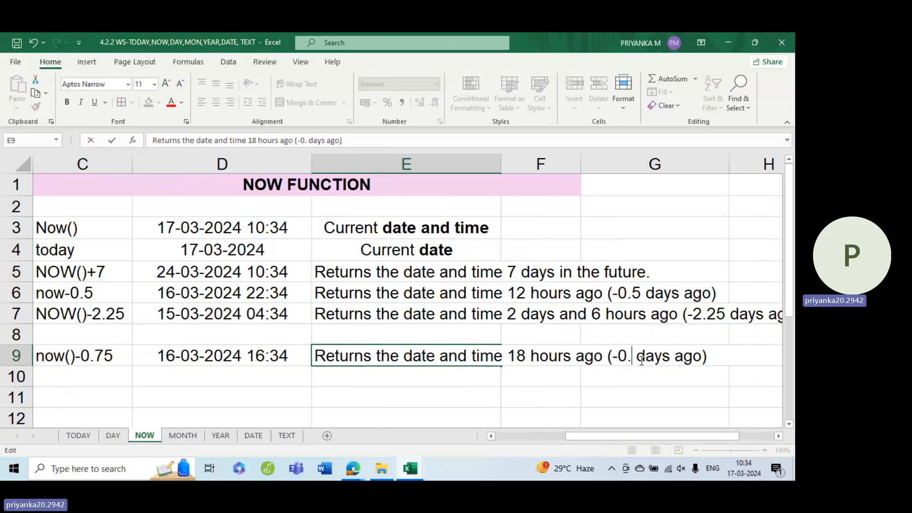
click(629, 380)
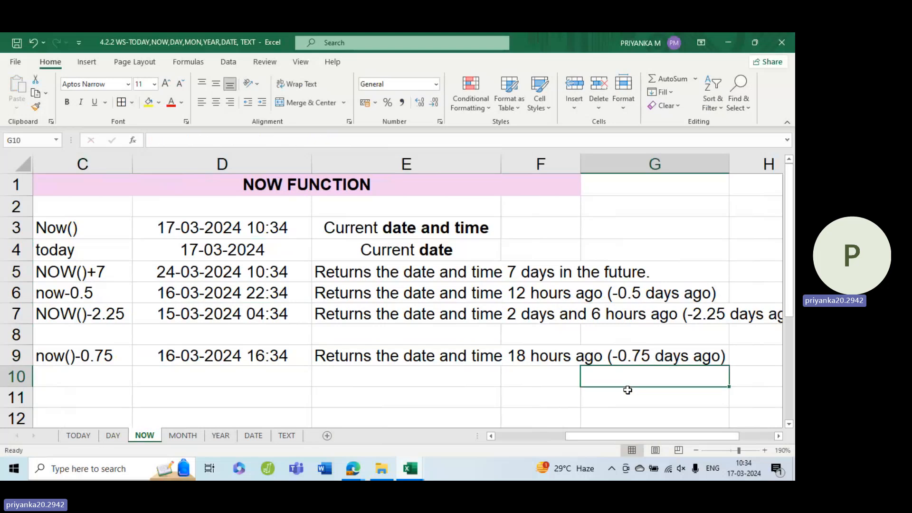